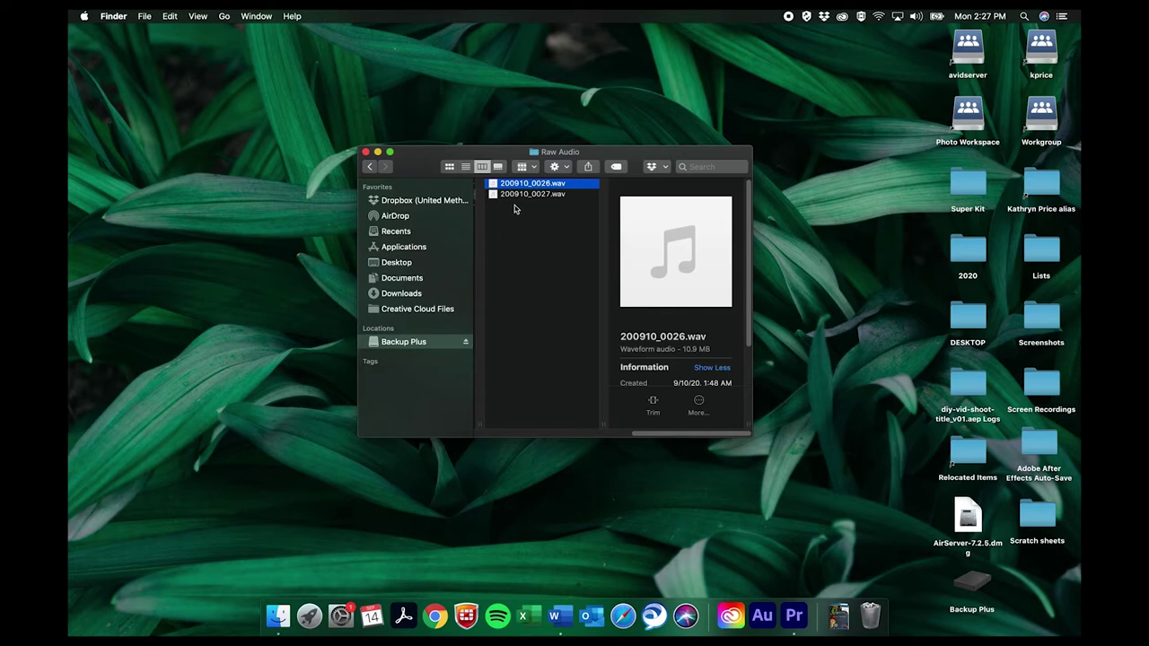
Duplicate both wav recordings in Raw Audio as backups, then bring up Creative Cloud.
left_click(514, 209)
left_click_drag(611, 209, 634, 188)
right_click(633, 188)
right_click(562, 194)
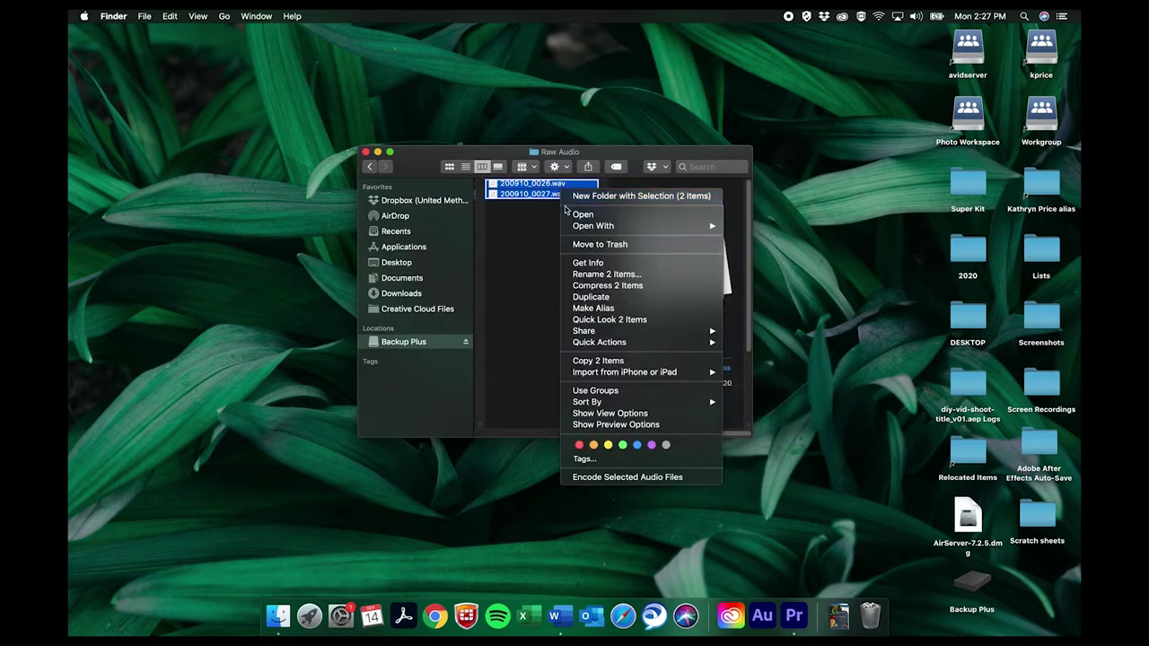
left_click(607, 297)
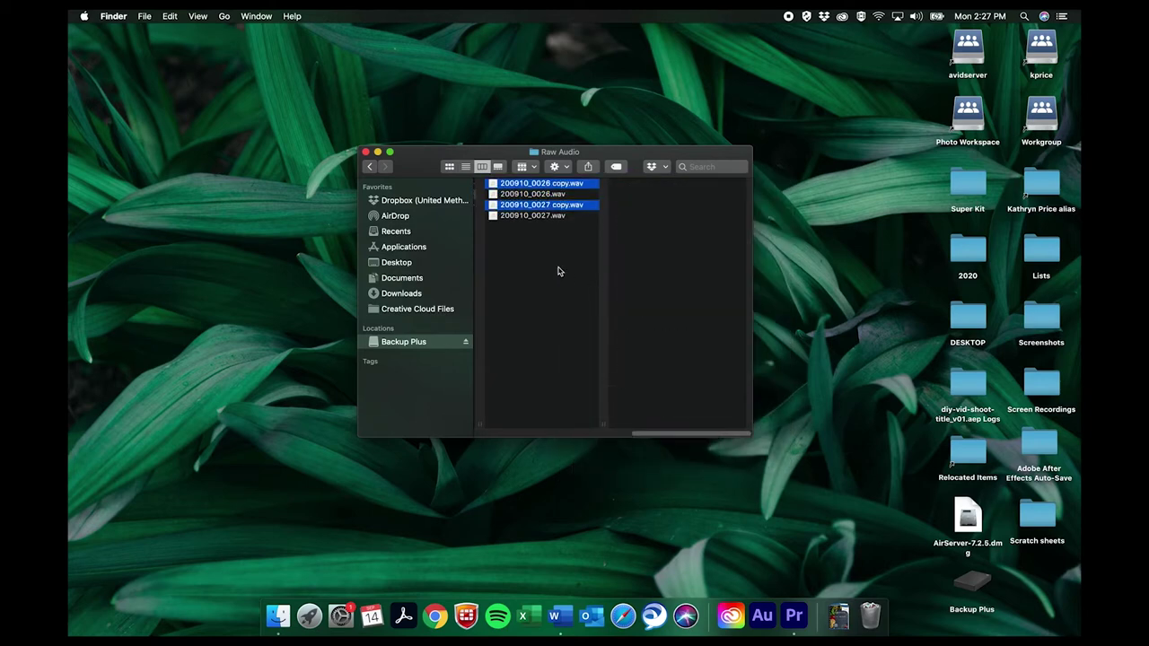
left_click(558, 263)
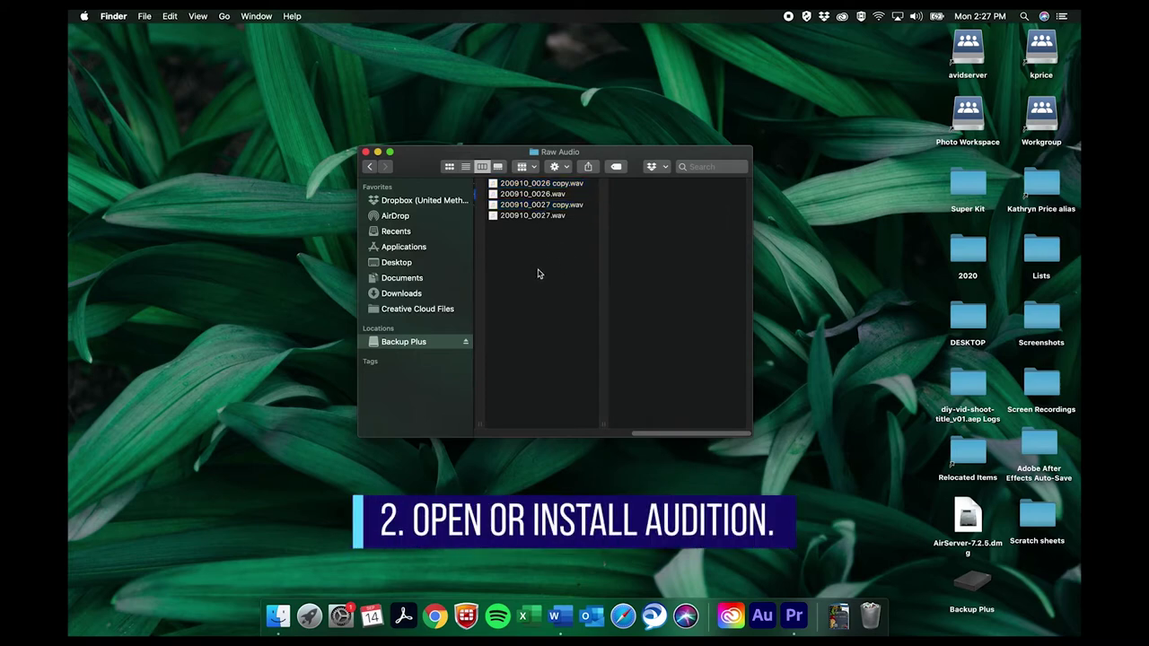
left_click(843, 17)
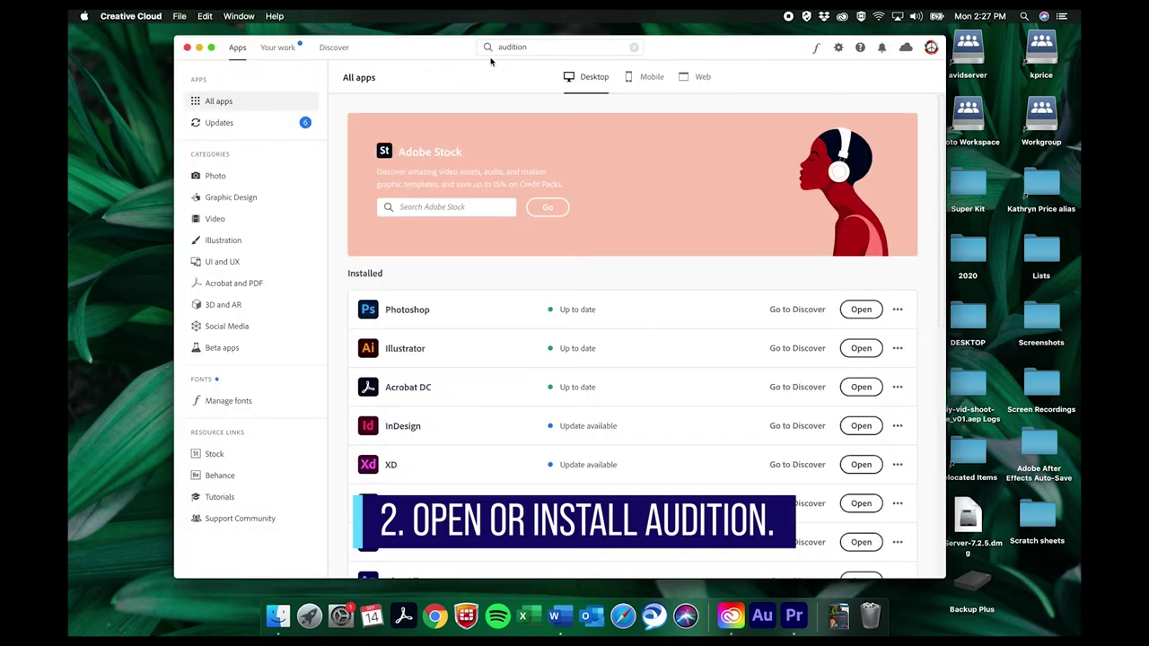
Search Creative Cloud for 'audition' and launch Audition (desktop) from its app page.
key("Return")
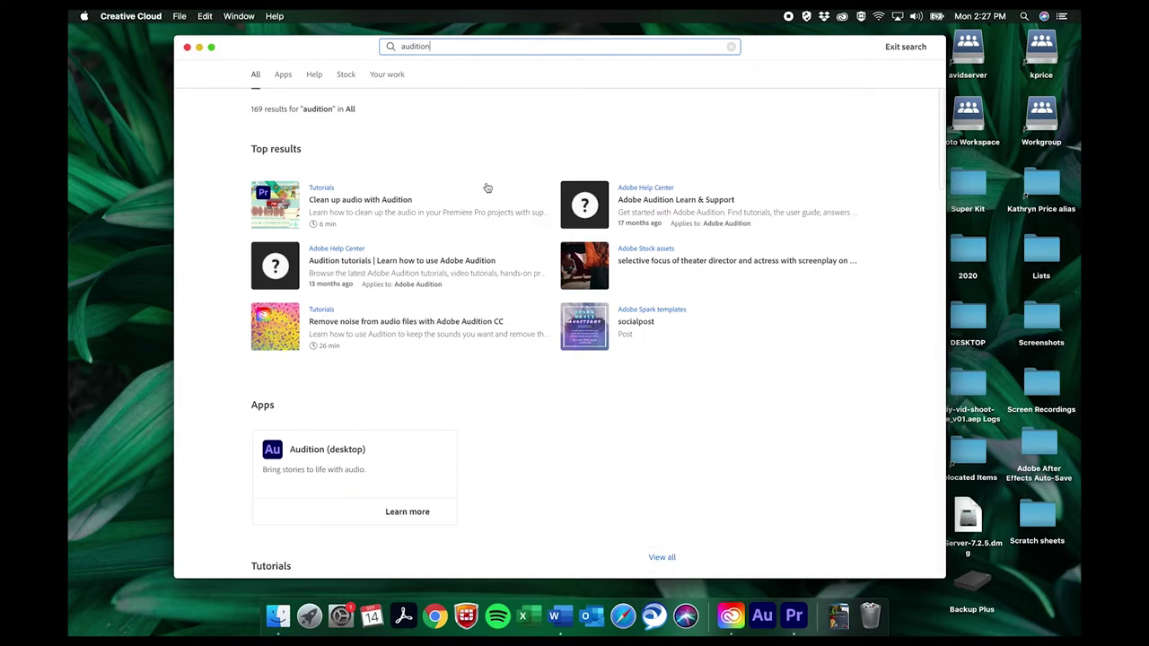
left_click(293, 447)
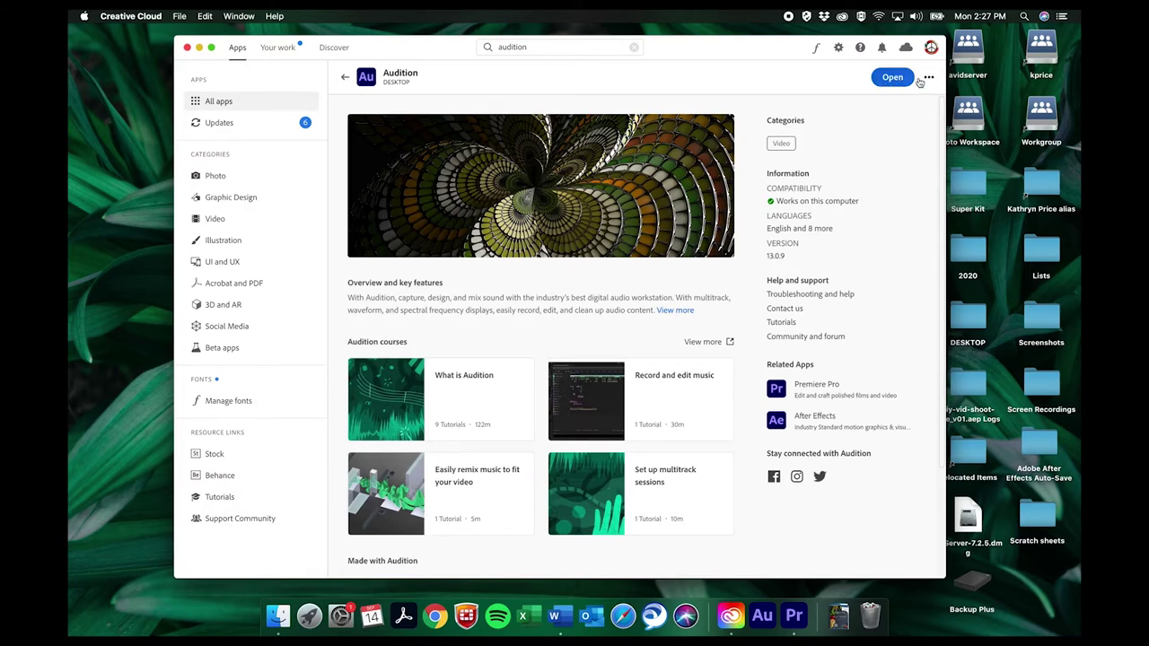
left_click(892, 78)
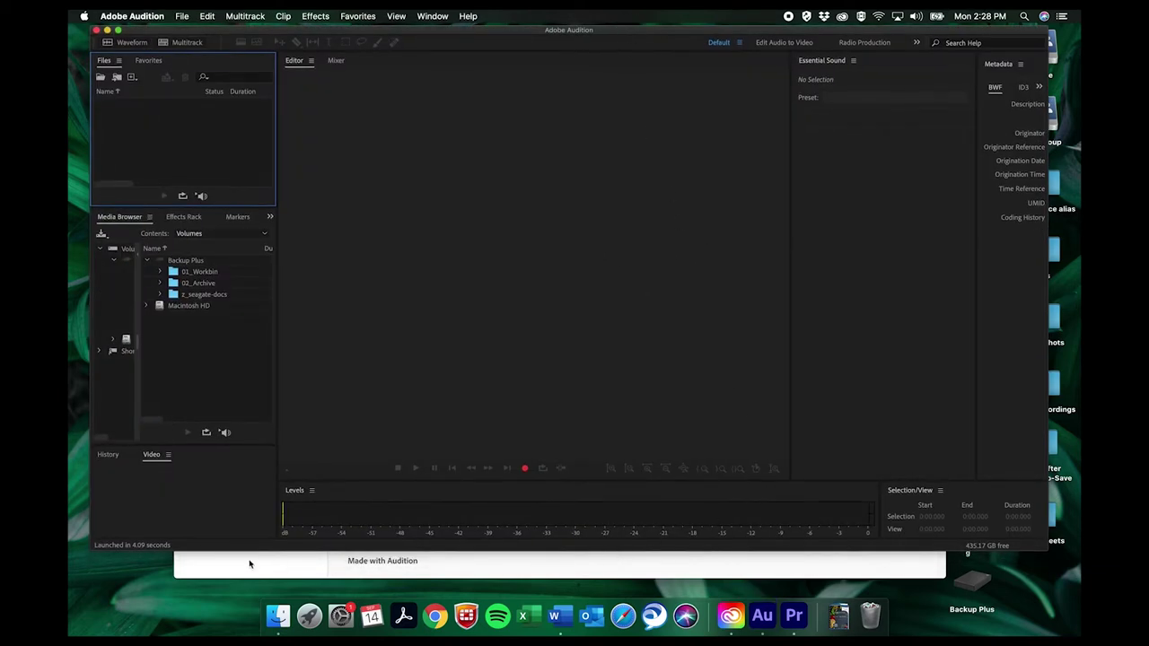
Enlarge the Audition window and import 200910_0027.wav from Raw Audio into the Files panel.
left_click_drag(193, 551, 181, 588)
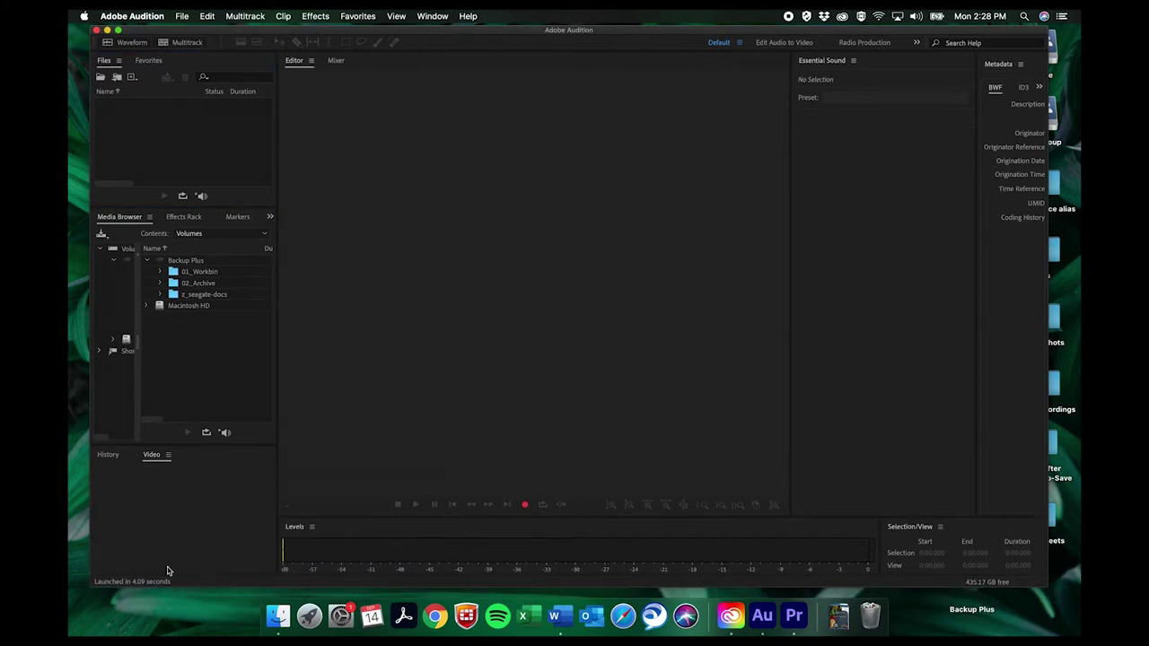
mouse_move(137, 340)
left_mouse_down()
mouse_move(149, 339)
mouse_move(114, 341)
left_mouse_up()
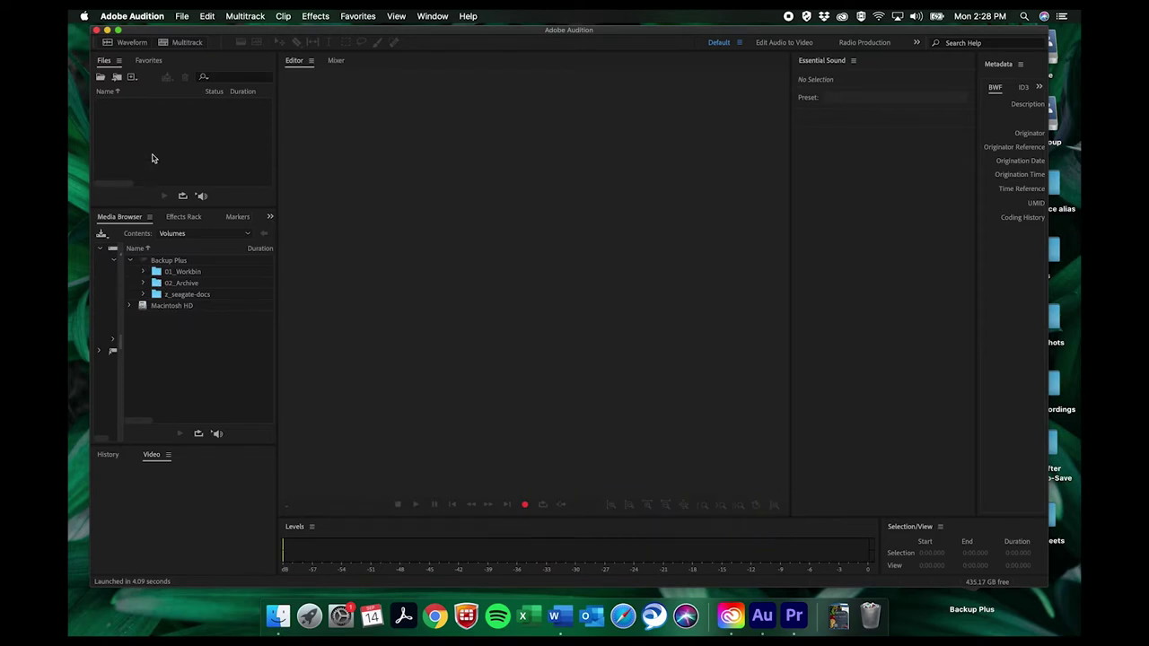
left_click(278, 632)
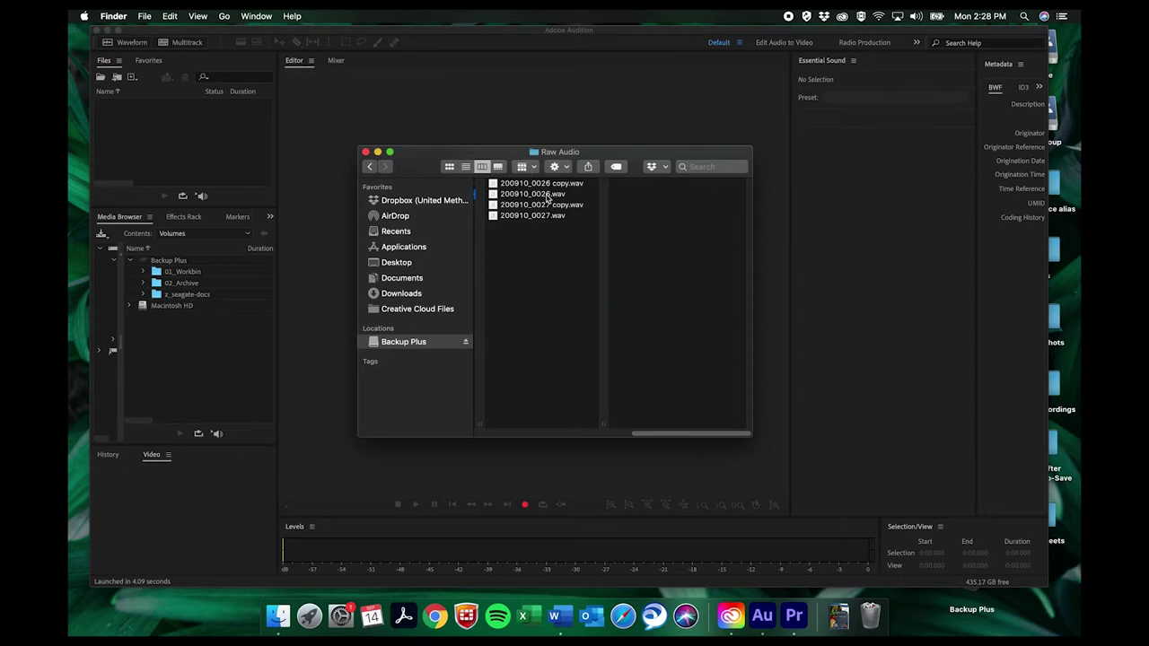
left_click_drag(544, 218, 180, 143)
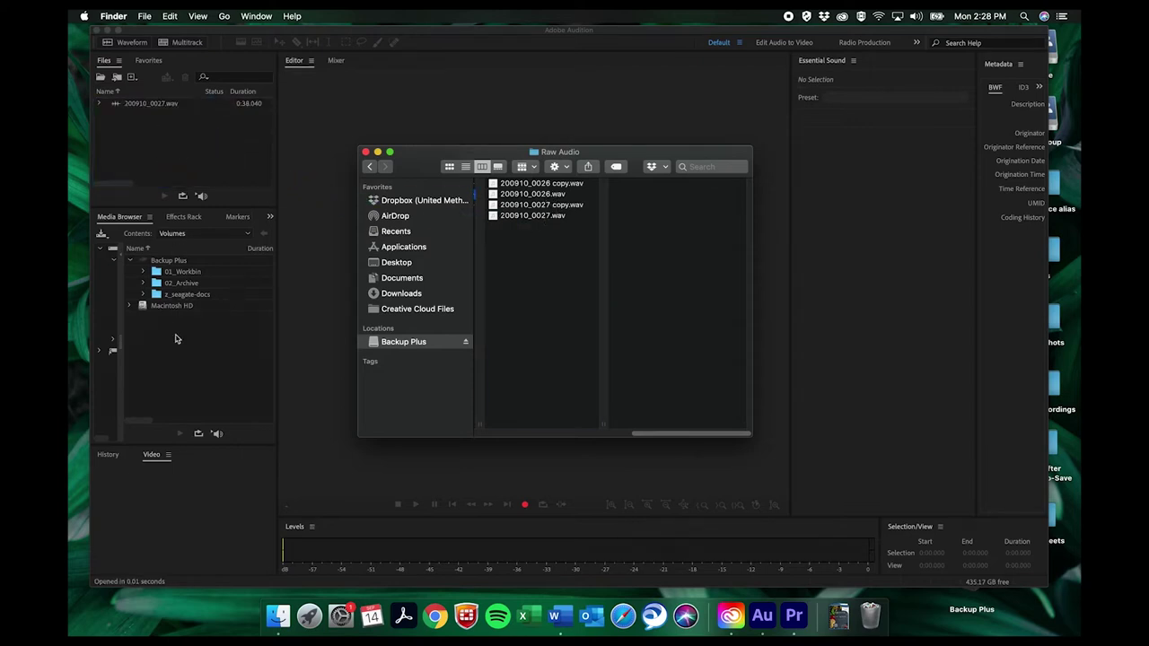
left_click(226, 28)
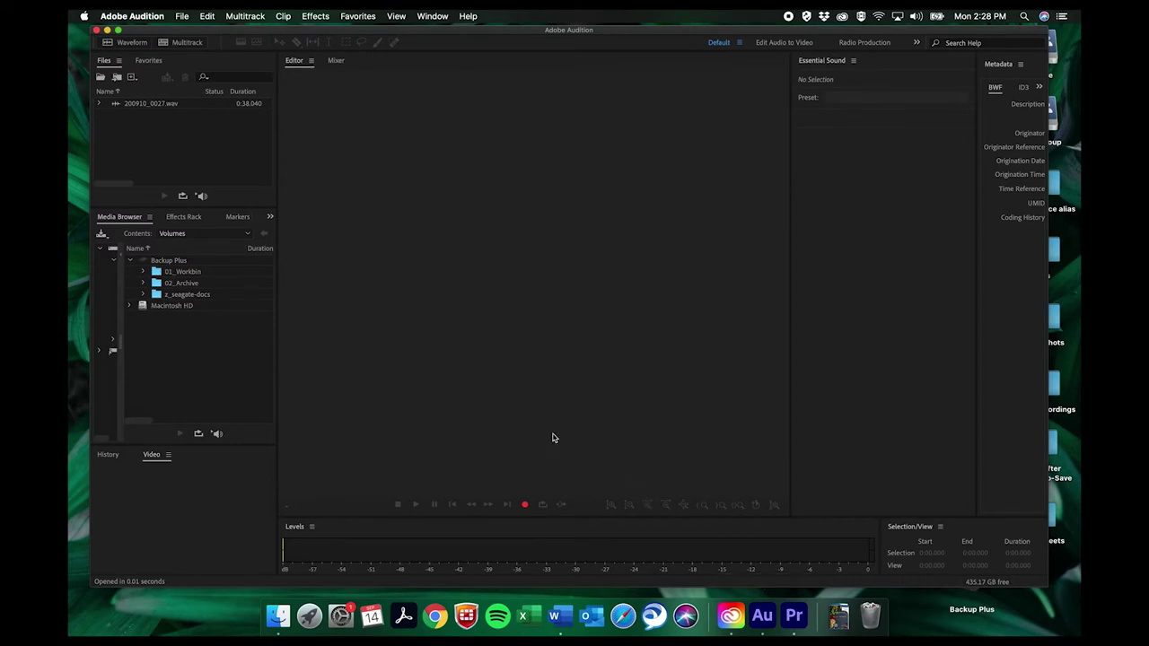
key("super+Tab")
key("super+Tab")
key("super+Tab")
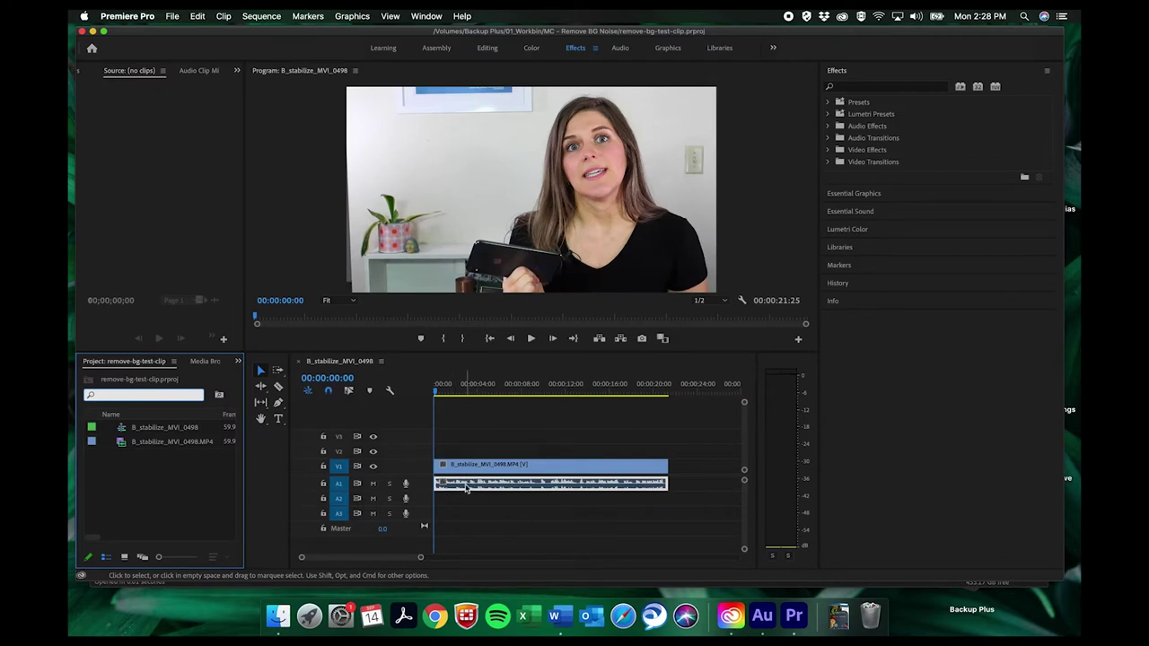
left_click(466, 487)
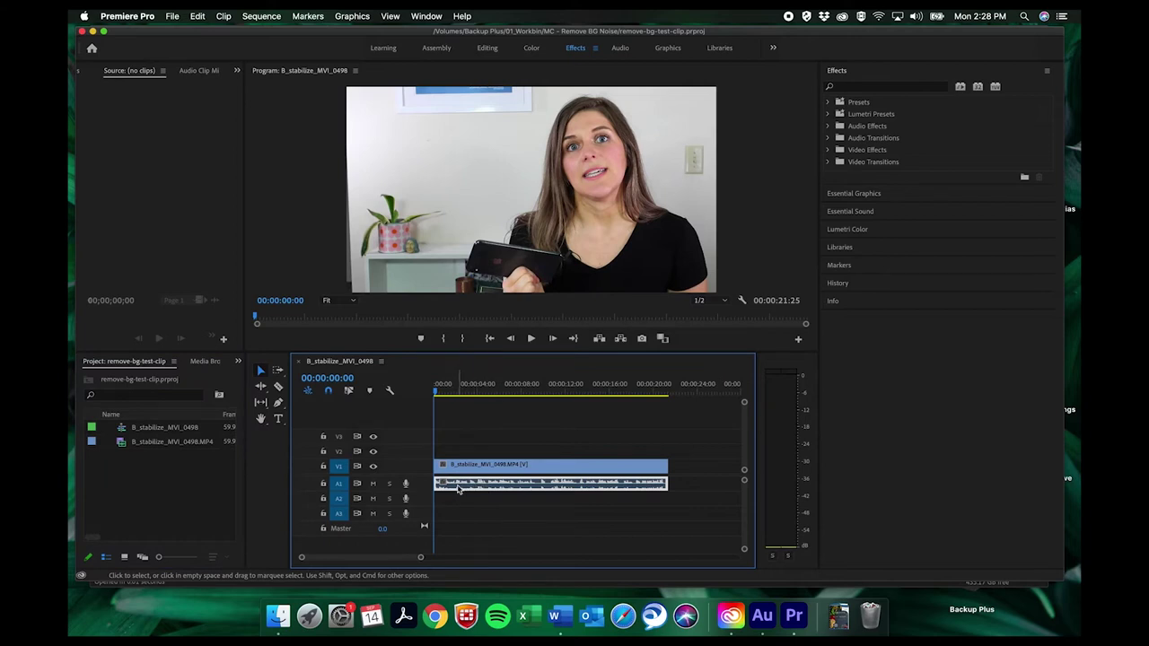
right_click(457, 487)
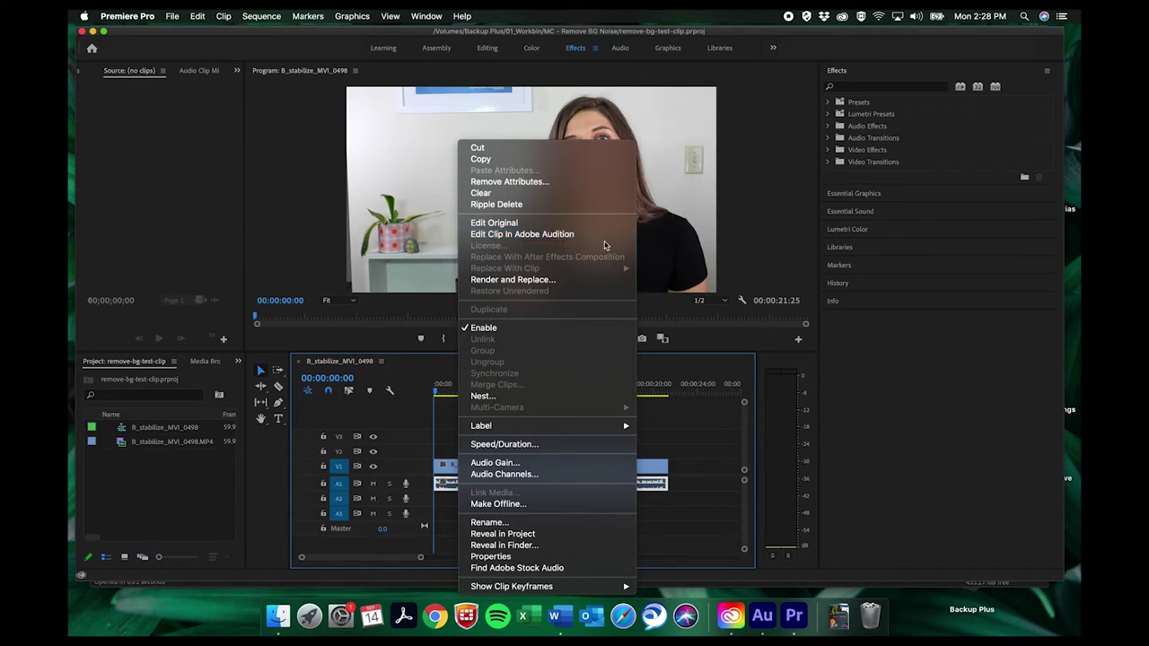
left_click(692, 483)
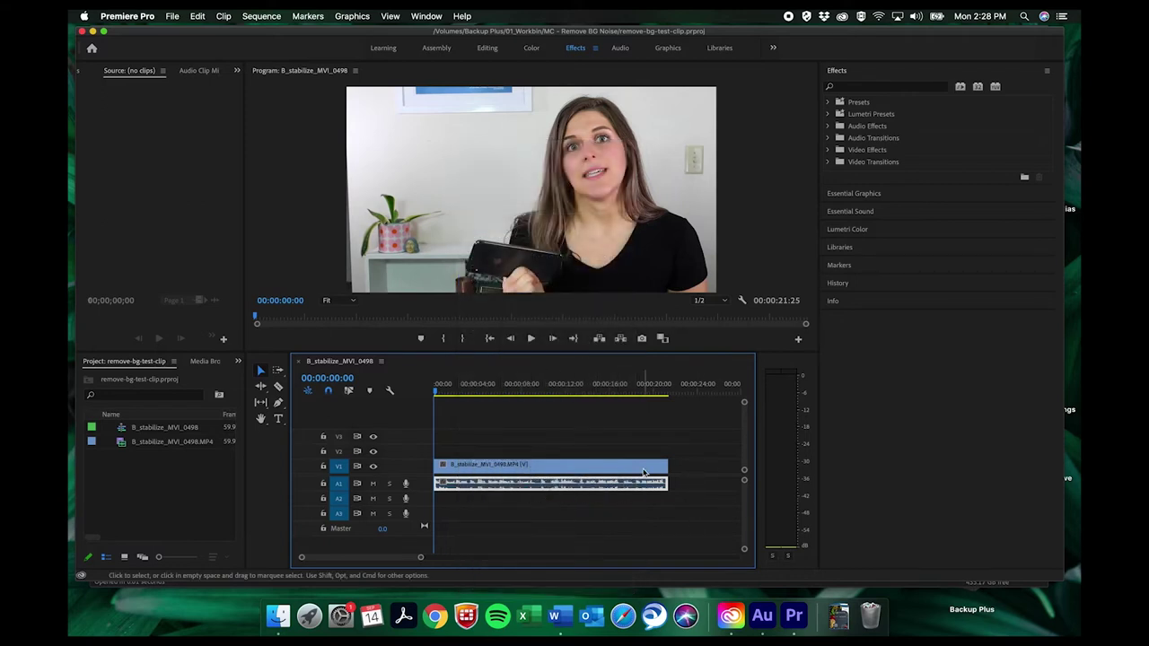
right_click(794, 615)
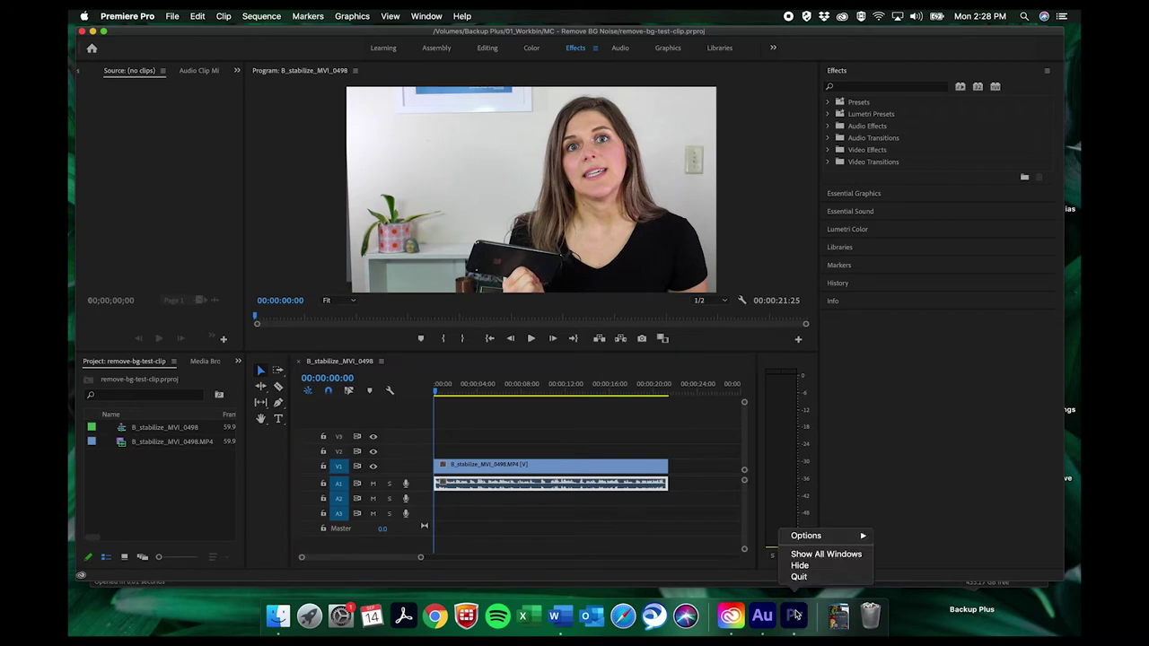
left_click(799, 566)
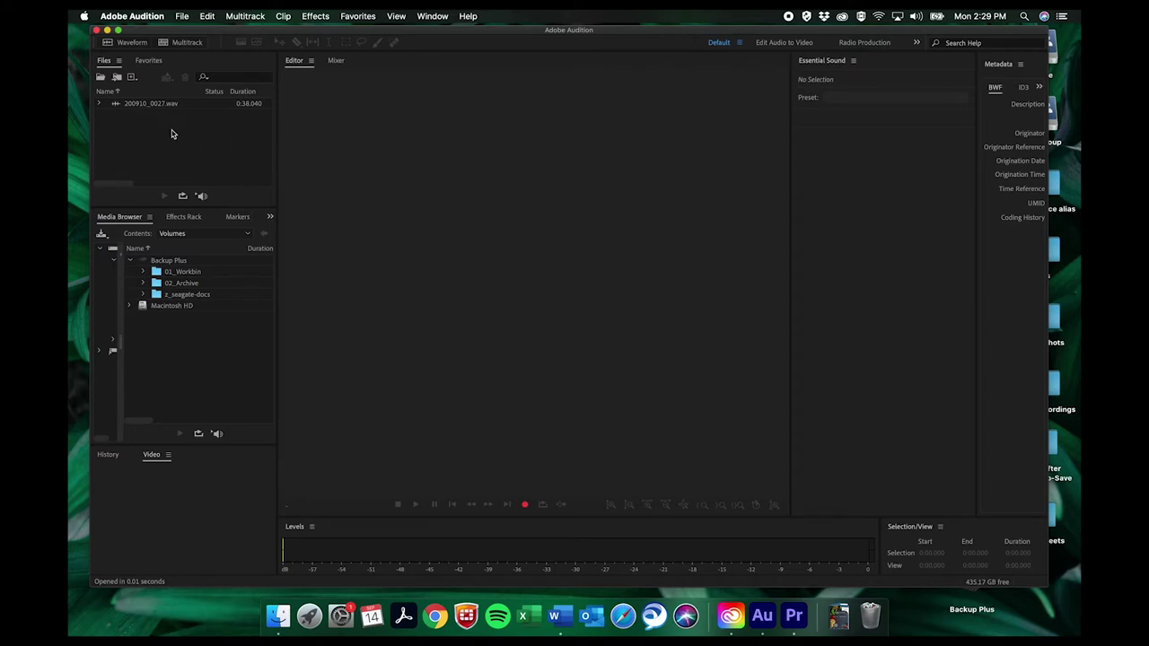
Open 200910_0027.wav in the Waveform Editor, showing its 0:38.040 mono recording.
double_click(128, 105)
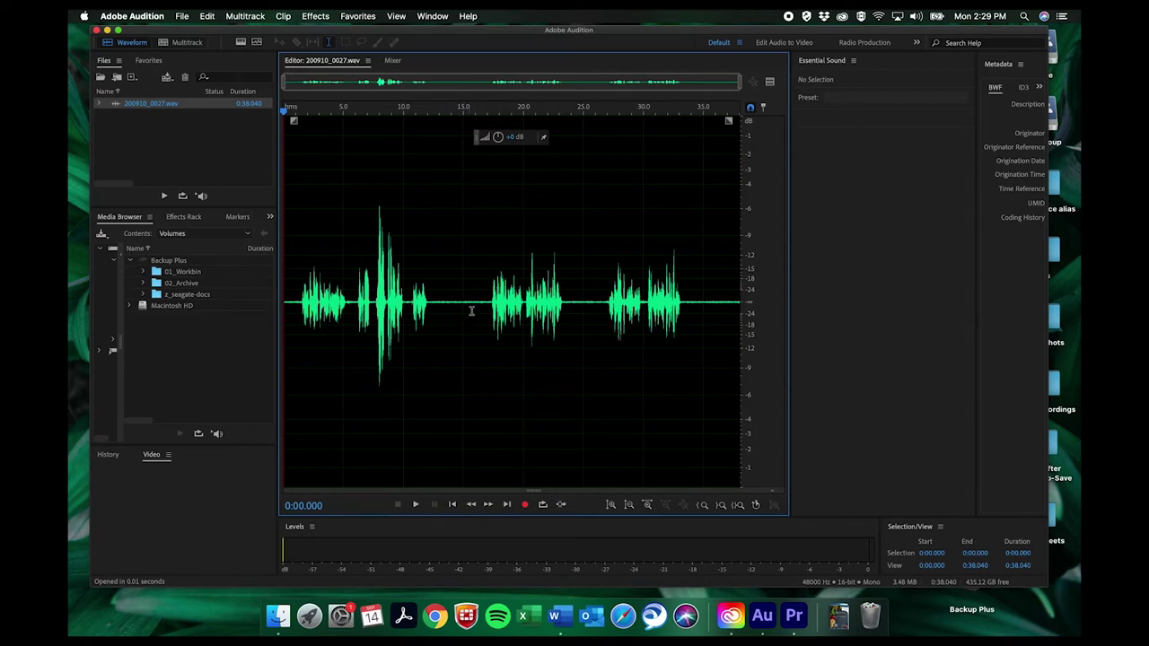
Play from 0:11.155 to 0:15.176 listening for hum, then show the spectral frequency display.
left_click(440, 315)
left_click(417, 332)
key("space")
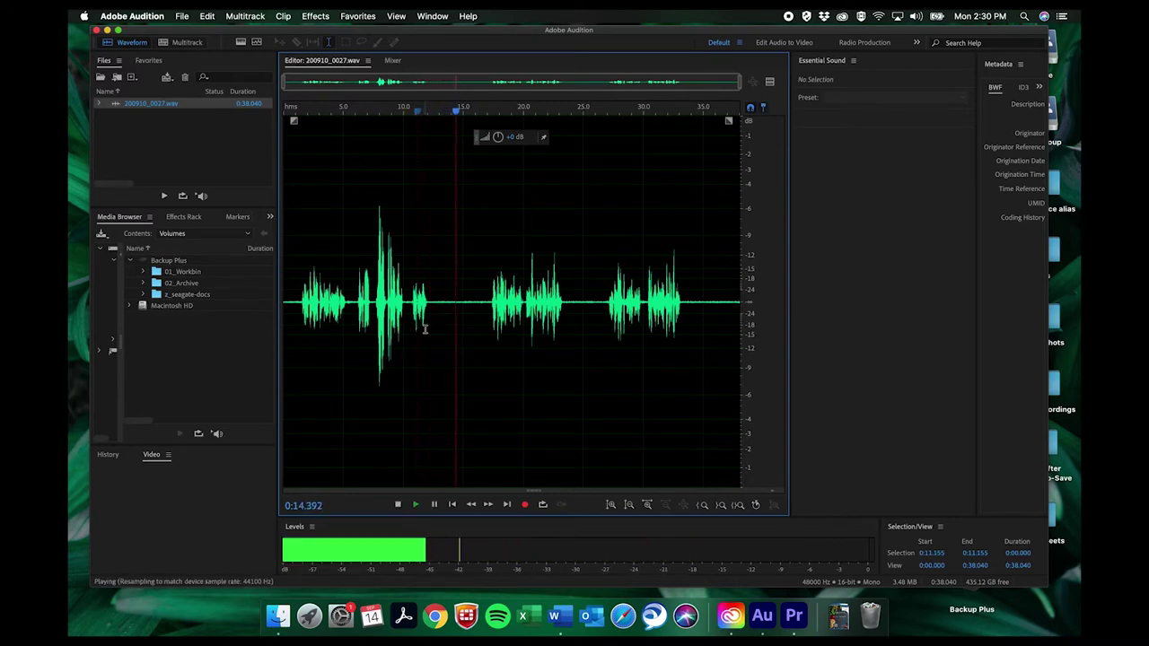
key("space")
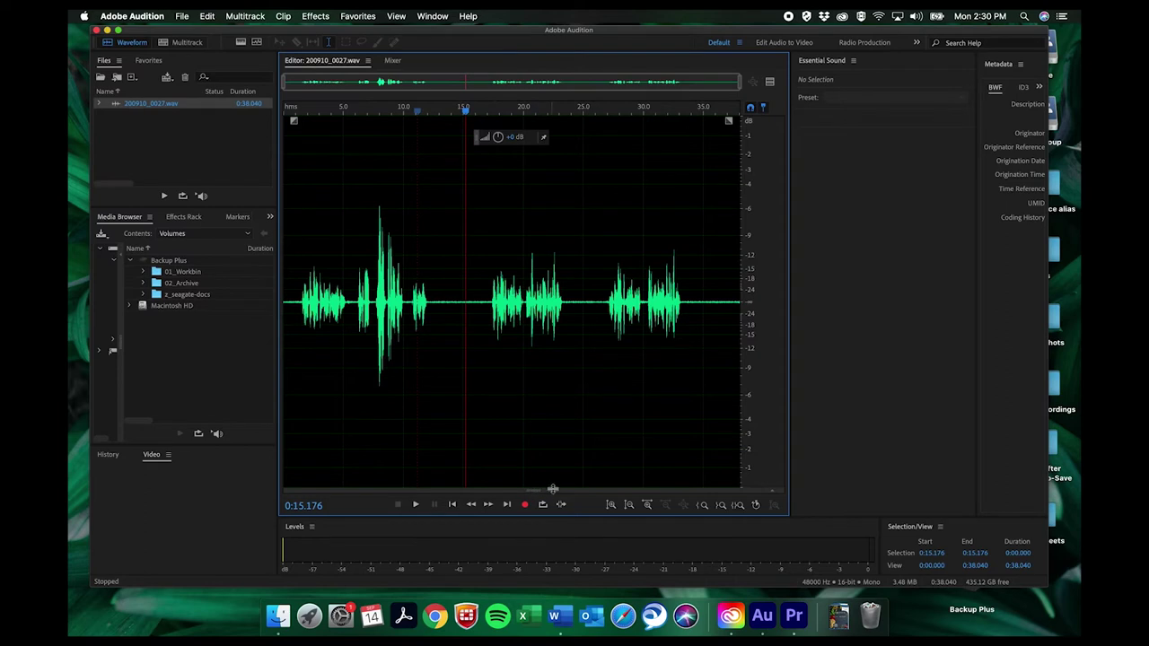
left_click_drag(549, 491, 533, 314)
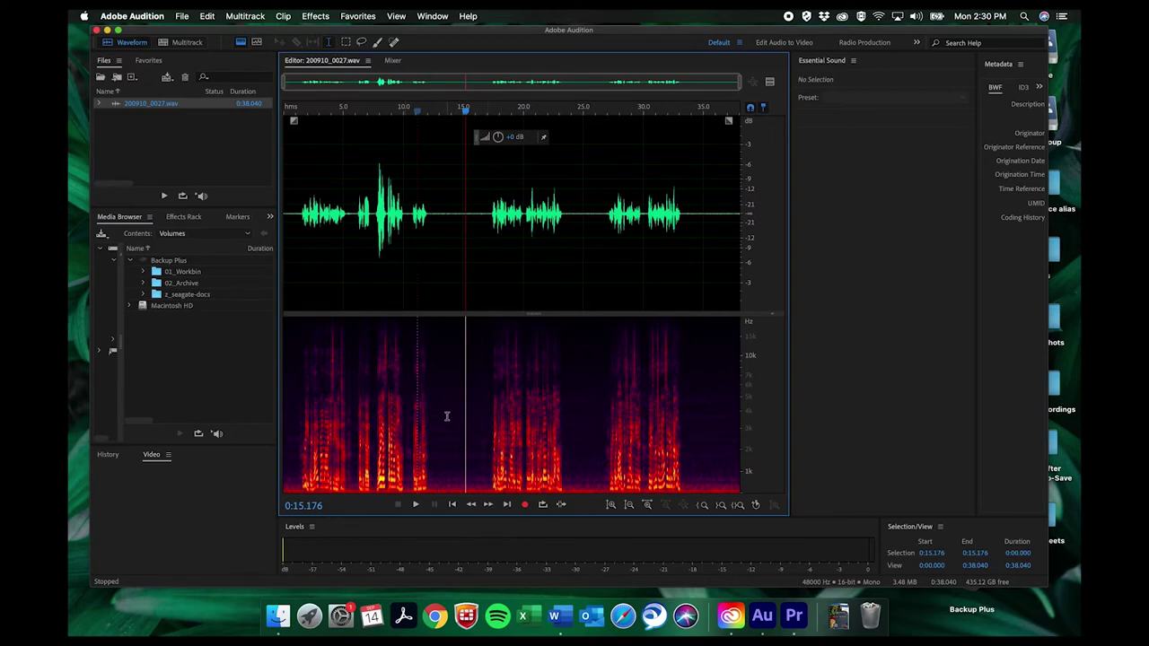
Mark the quiet gap from 0:12.814 to 0:16.984 as a 4.170-second room tone sample.
mouse_move(437, 216)
left_mouse_down()
mouse_move(487, 215)
mouse_move(433, 216)
left_mouse_up()
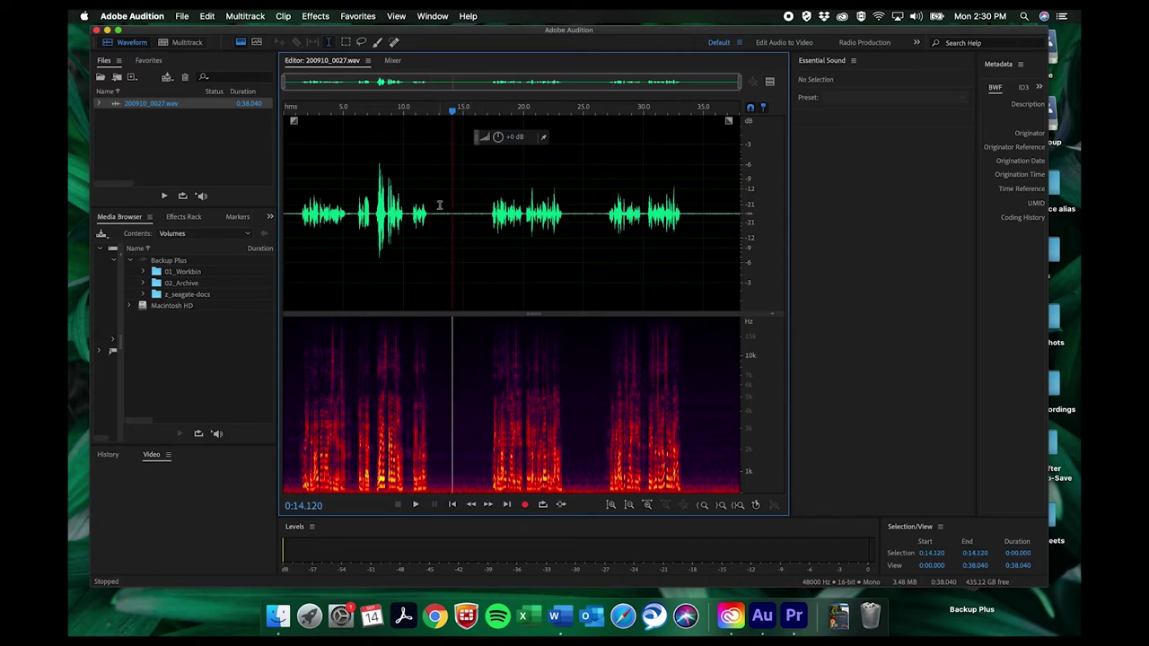
left_click_drag(436, 225, 485, 229)
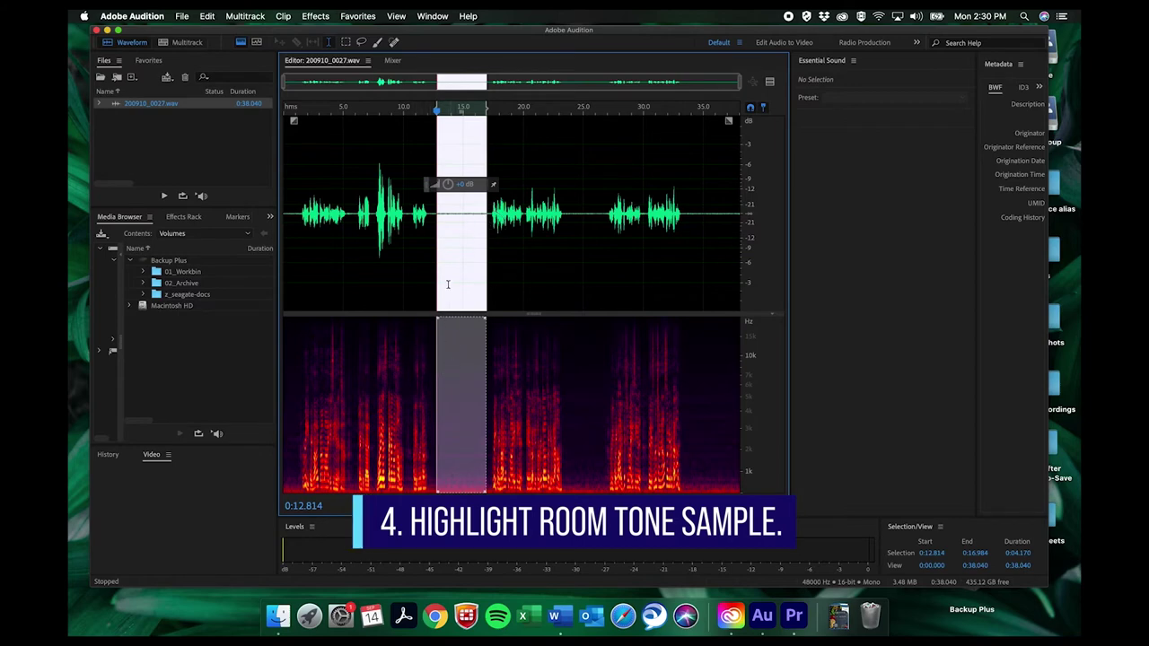
Reselect room tone from 0:12.763 to 0:16.633 and capture it as a noise print.
left_click(445, 226)
left_click_drag(437, 224, 482, 241)
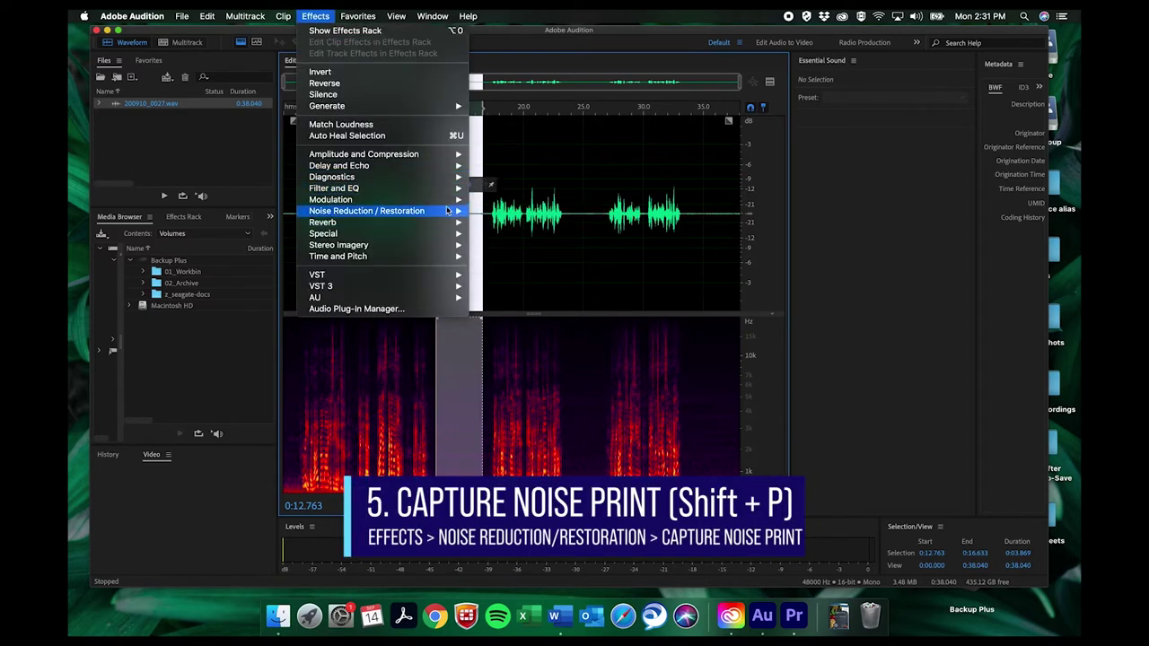
mouse_move(446, 211)
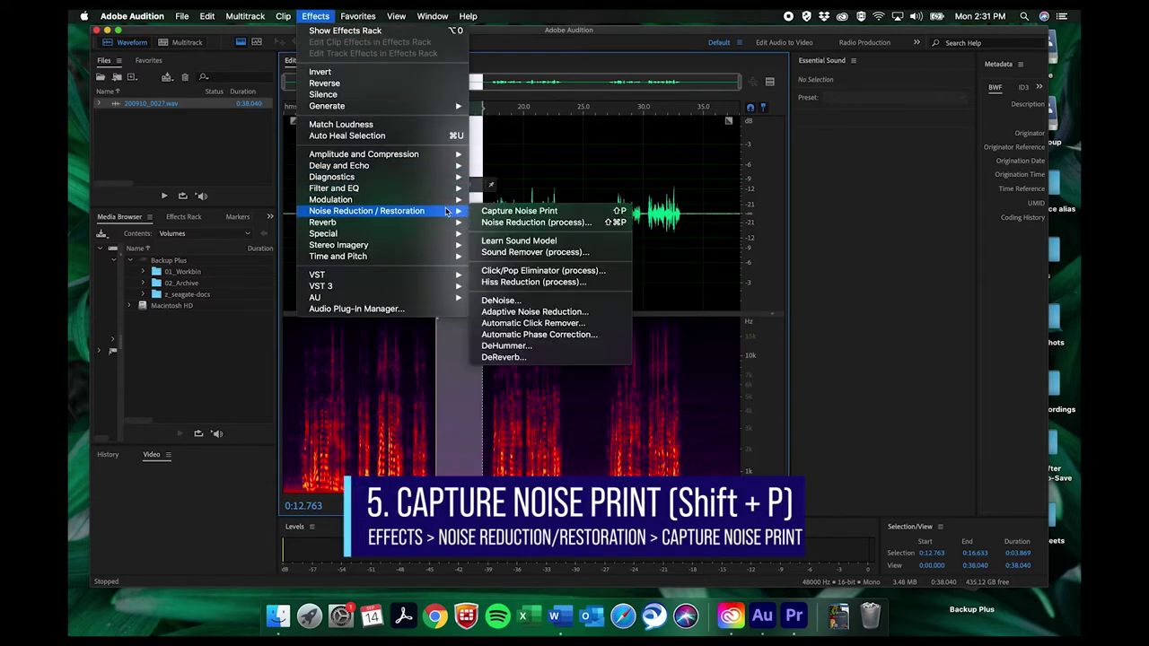
left_click(564, 212)
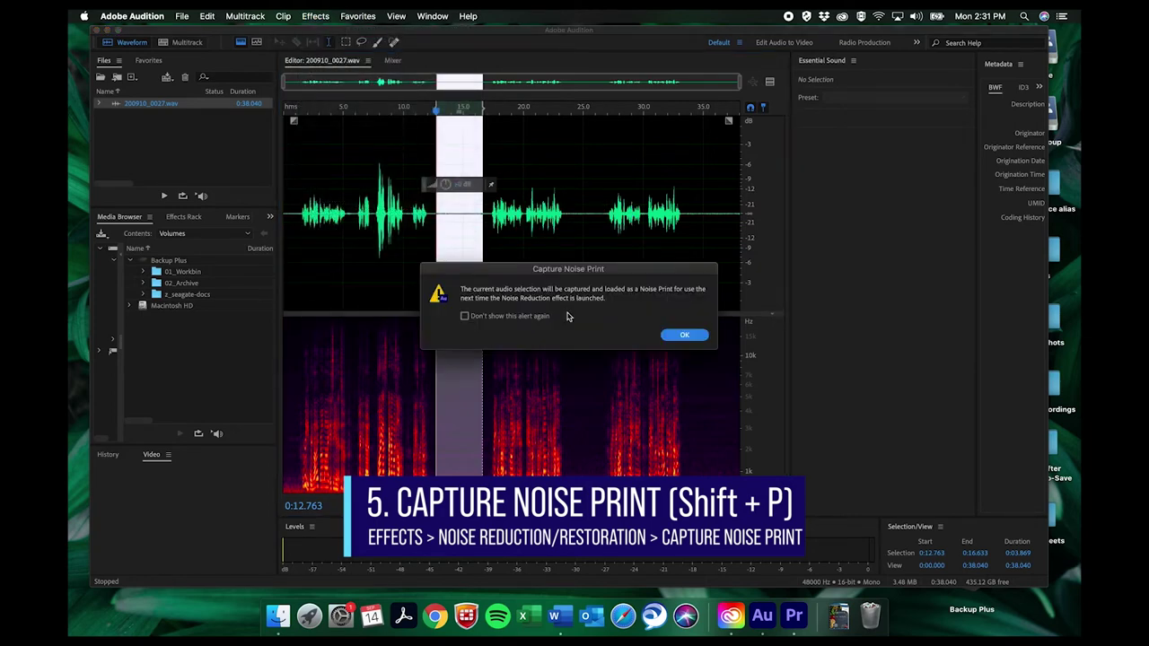
left_click(684, 336)
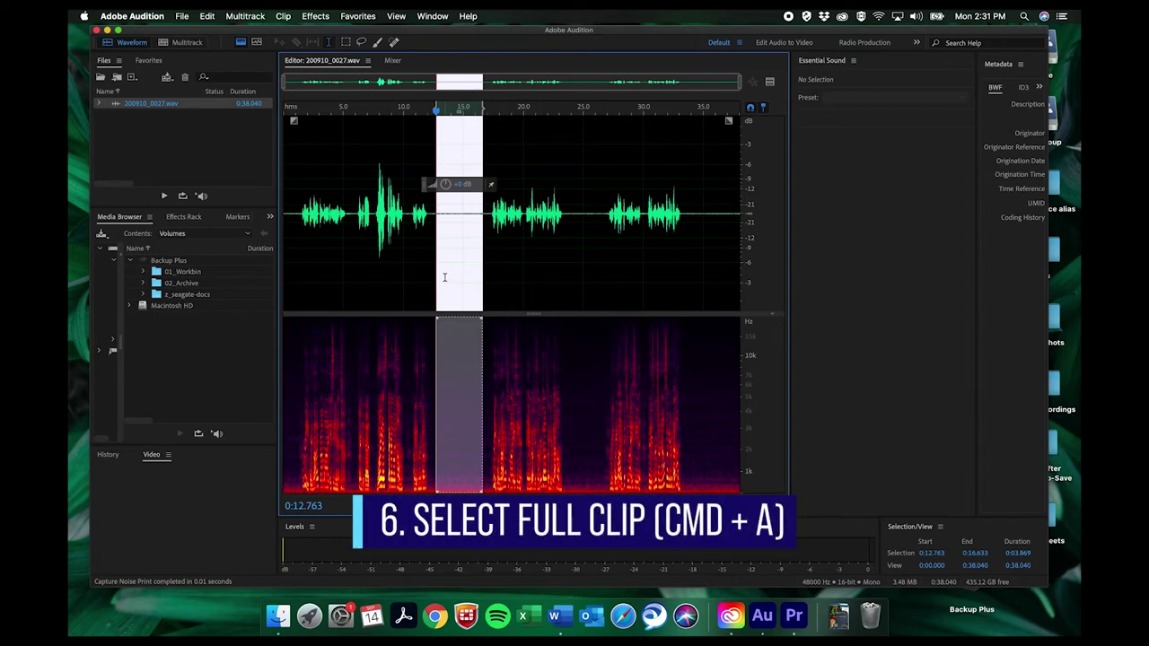
Select the entire 0:38.040 clip of 200910_0027.wav with Cmd+A.
key("cmd+a")
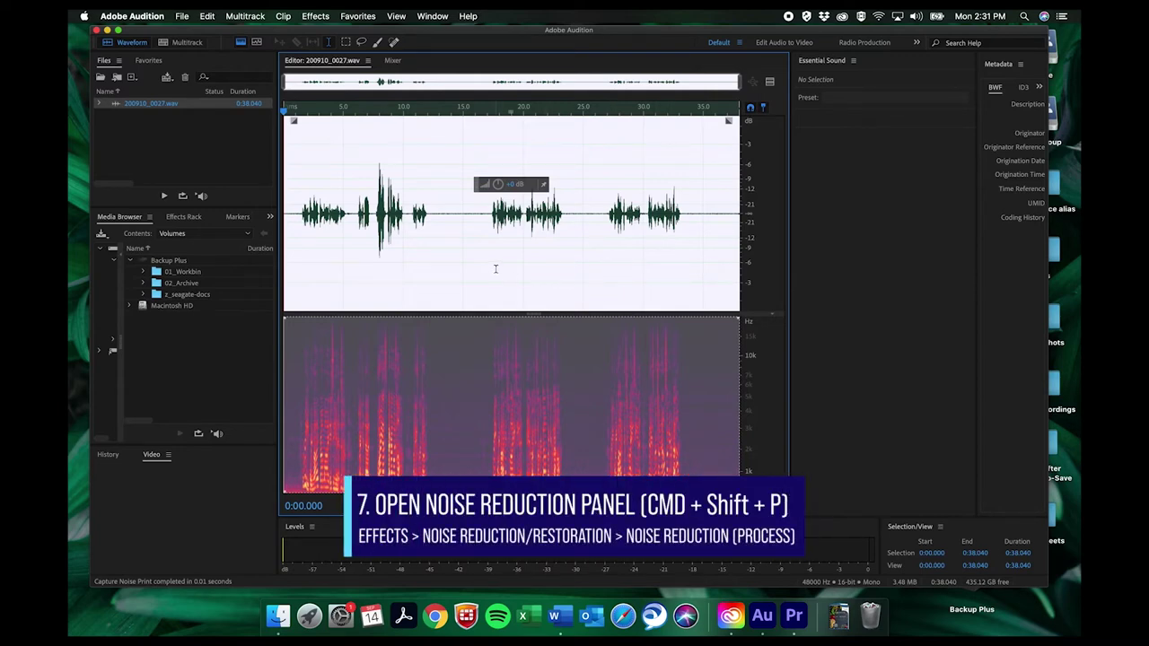
Open Noise Reduction (process) and preview the noise-reduced voice from about 7.6 seconds.
key("super+shift+p")
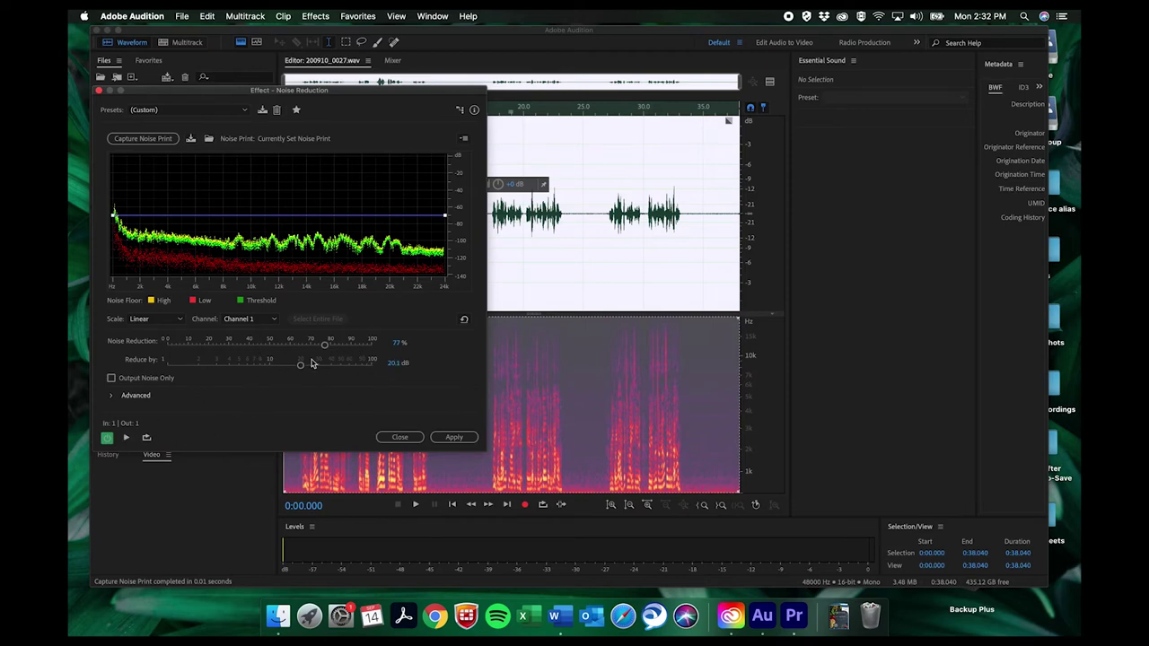
left_click_drag(331, 91, 875, 153)
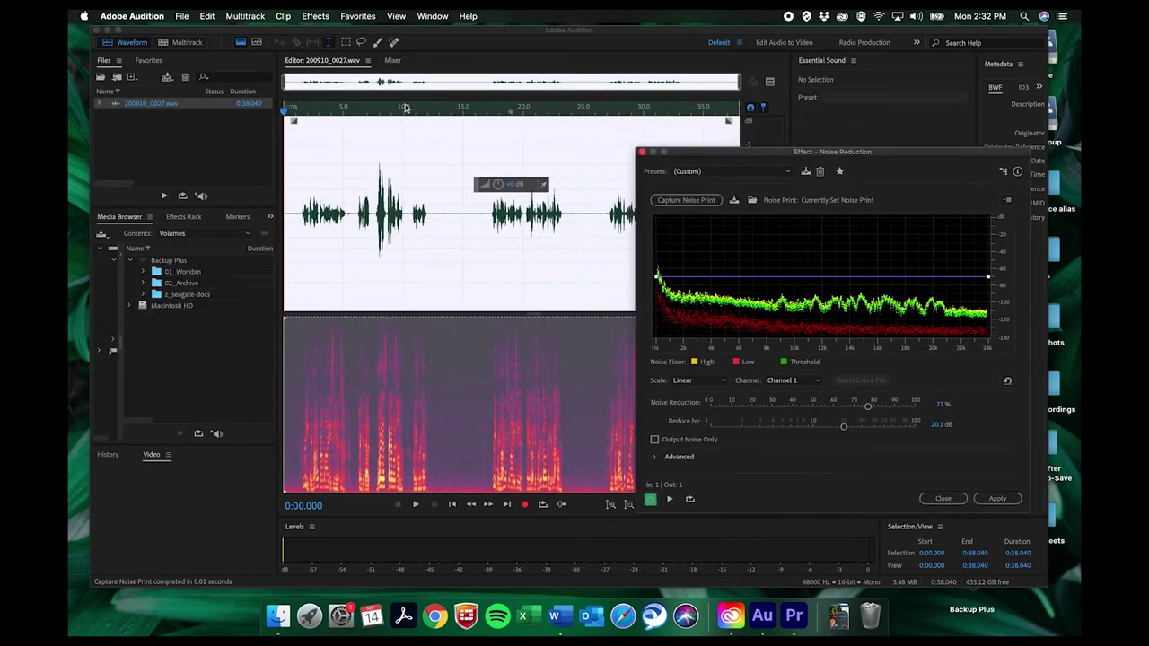
left_click(371, 149)
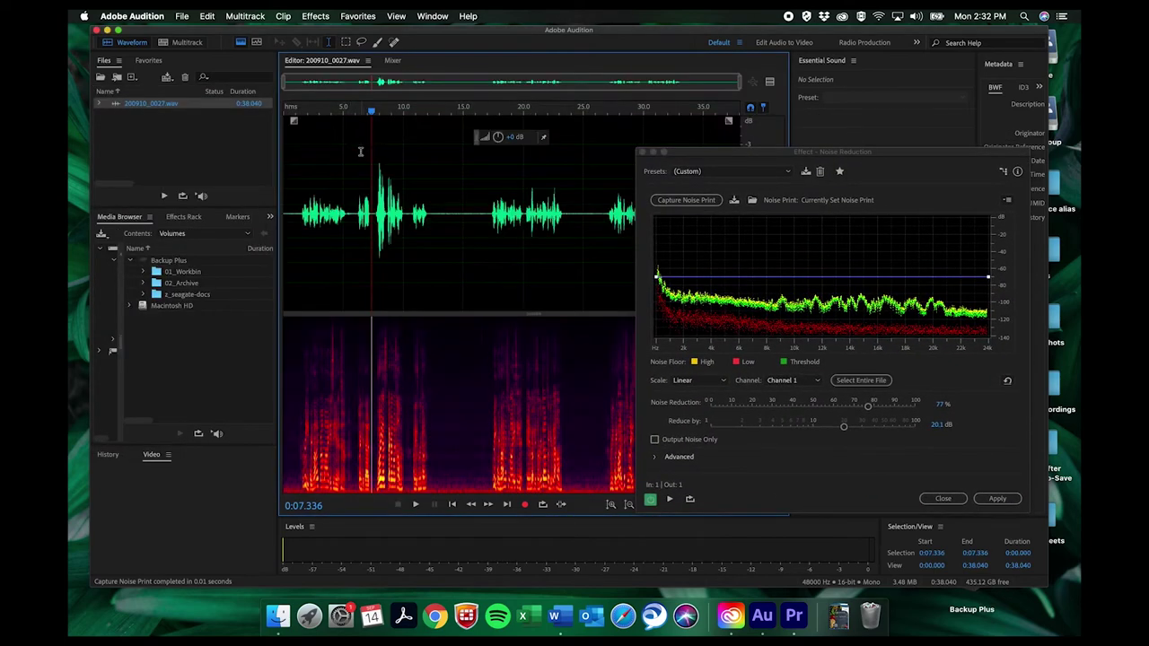
left_click(360, 151)
left_click(376, 146)
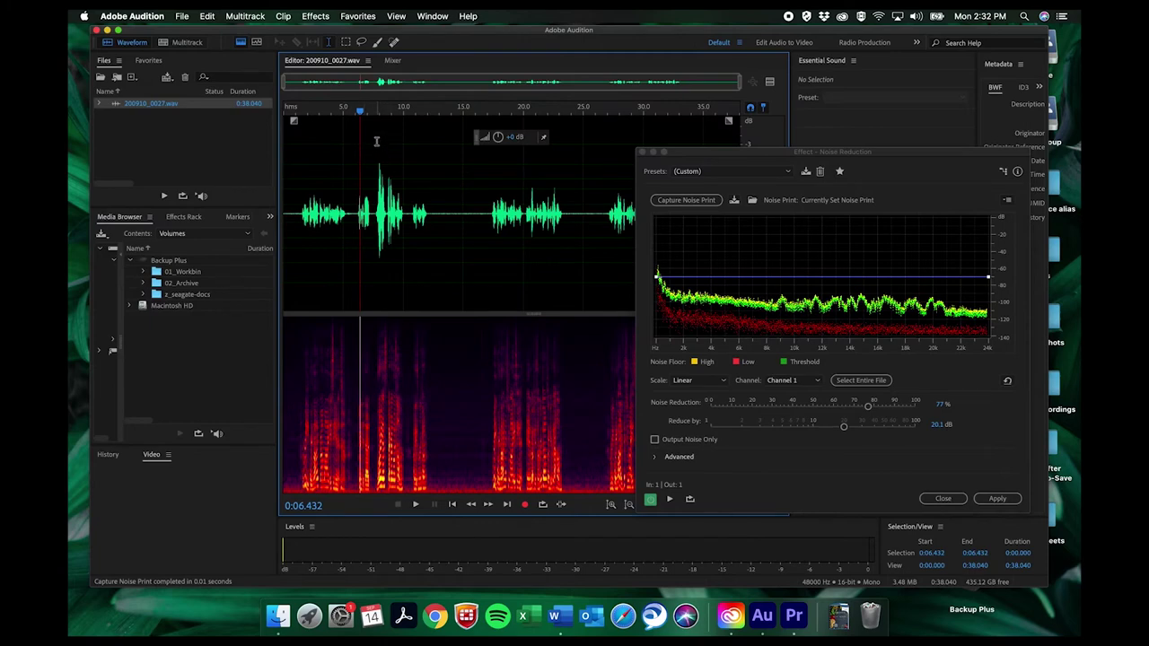
key("space")
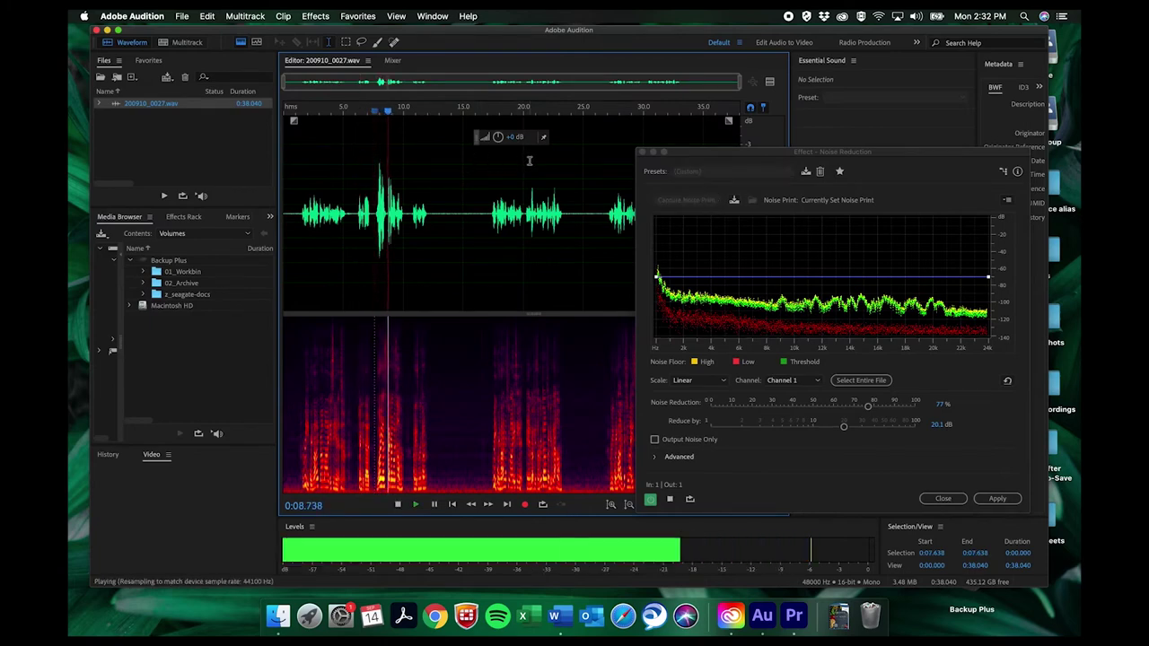
key("space")
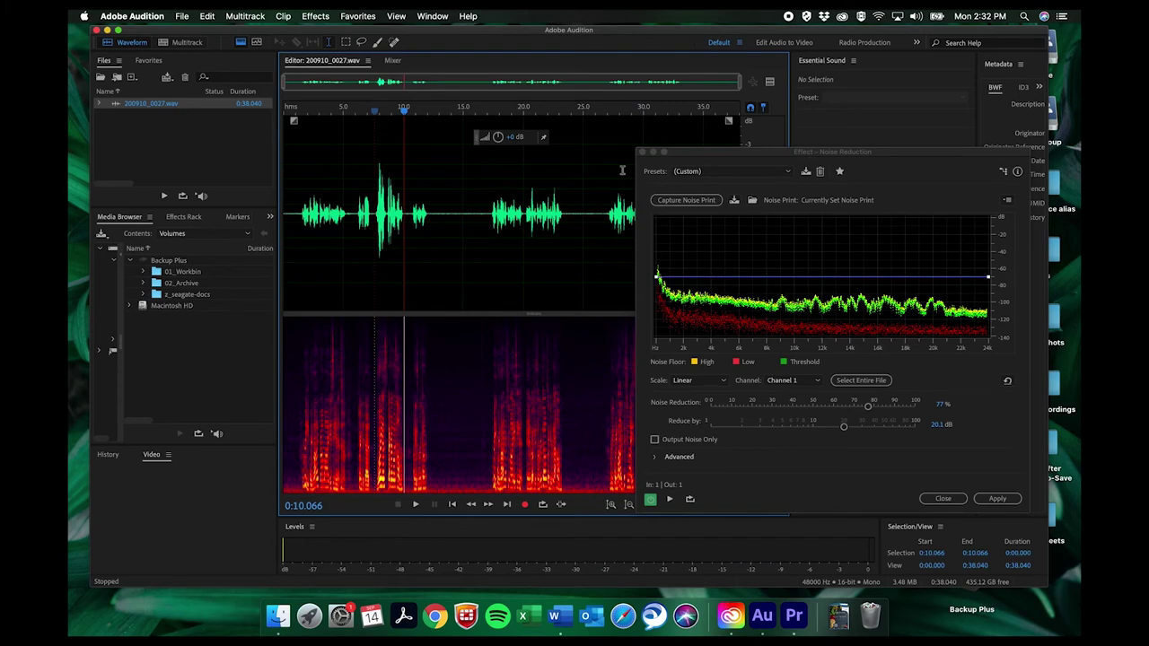
Set Noise Reduction to 80% and Reduce by to 20.8 dB.
left_click_drag(789, 148, 759, 114)
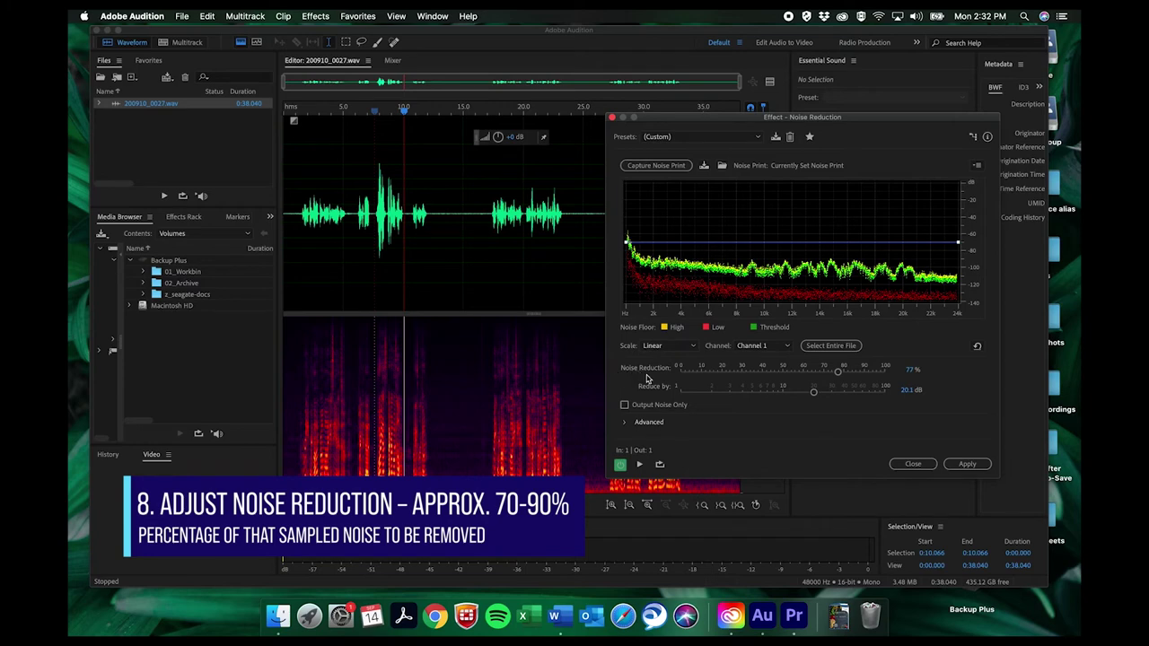
mouse_move(837, 373)
left_mouse_down()
mouse_move(934, 370)
mouse_move(830, 377)
mouse_move(844, 380)
left_mouse_up()
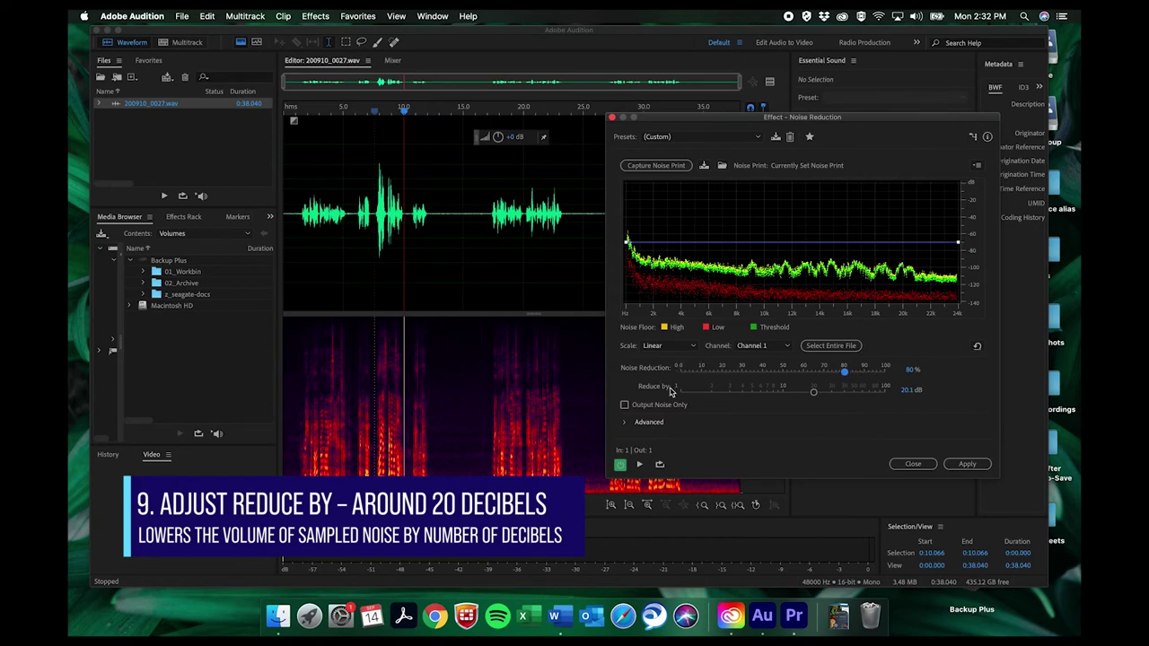
left_click(814, 393)
left_click_drag(814, 393, 816, 398)
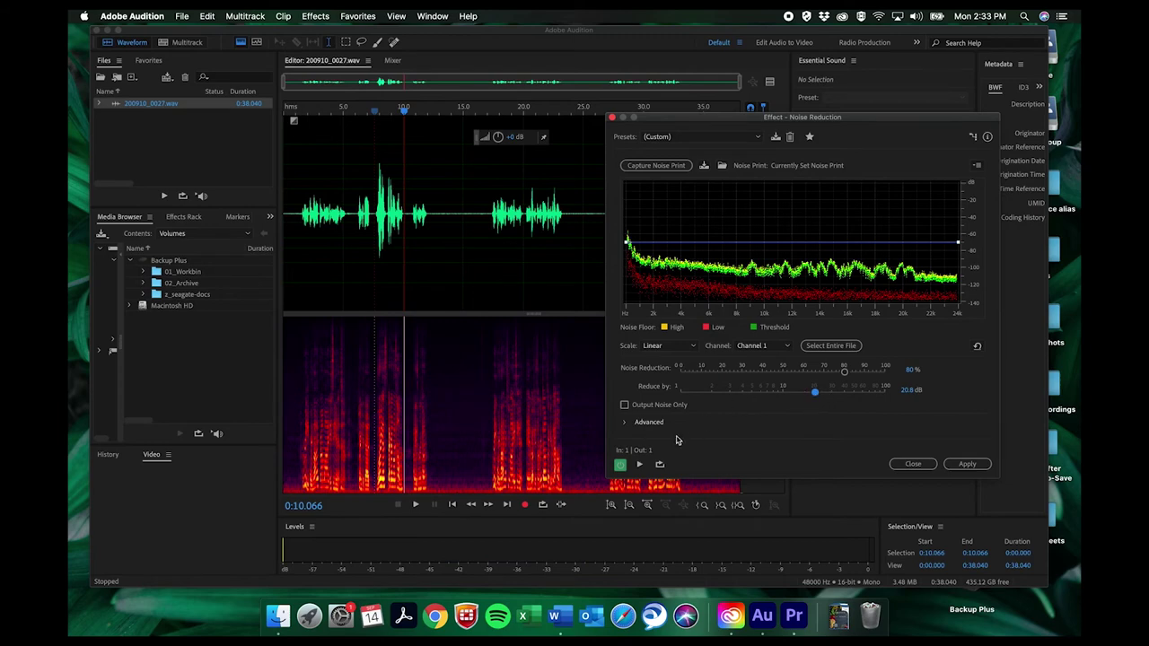
left_click(620, 465)
left_click(622, 465)
left_click(638, 464)
left_click(621, 465)
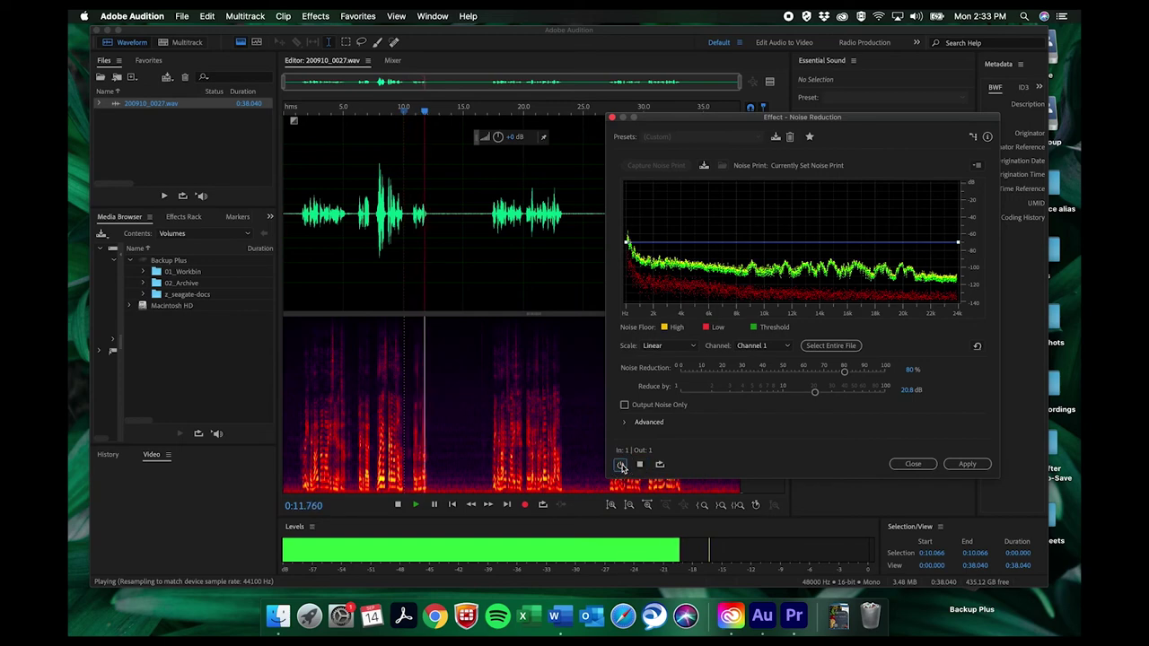
left_click(621, 466)
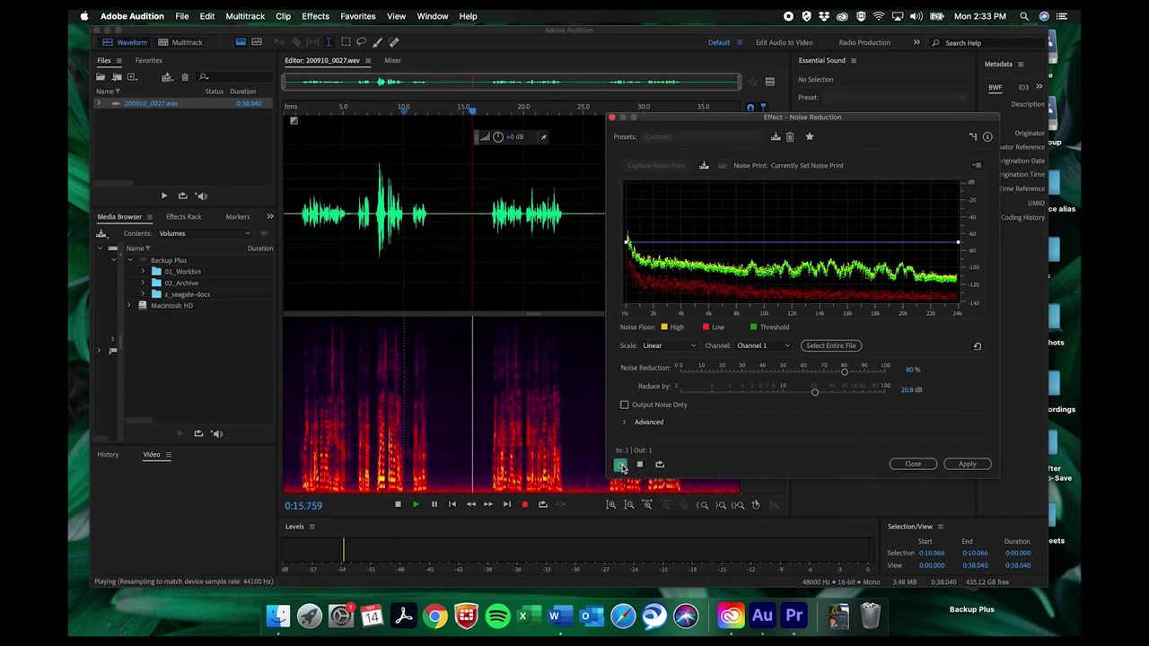
left_click(621, 466)
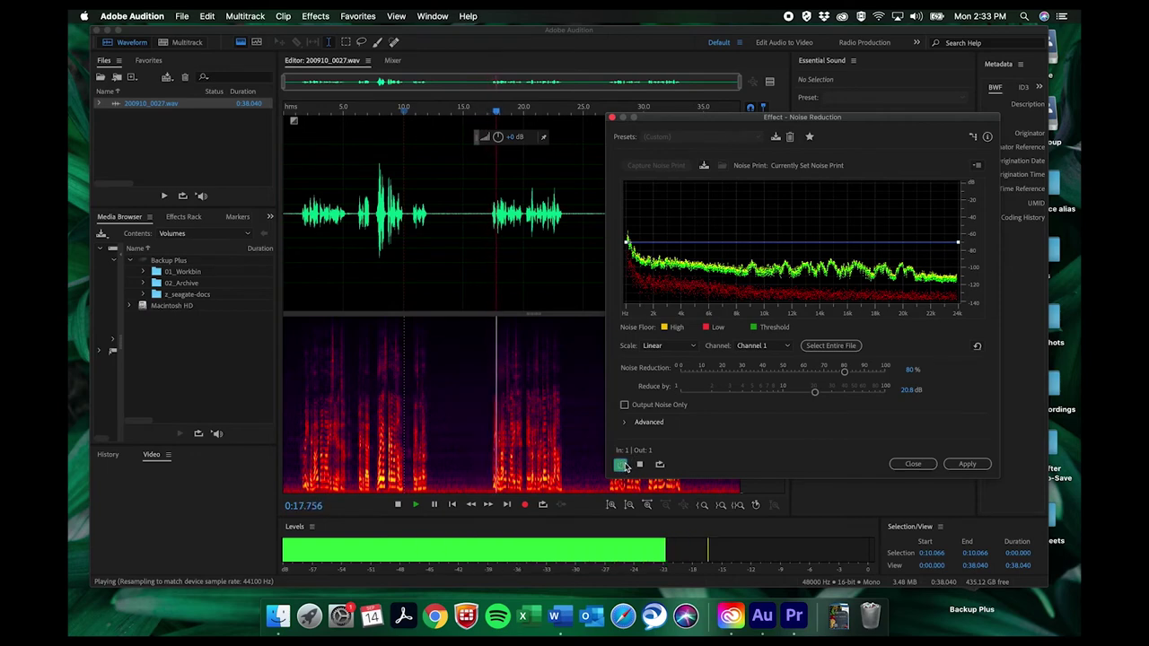
key("space")
left_click(622, 466)
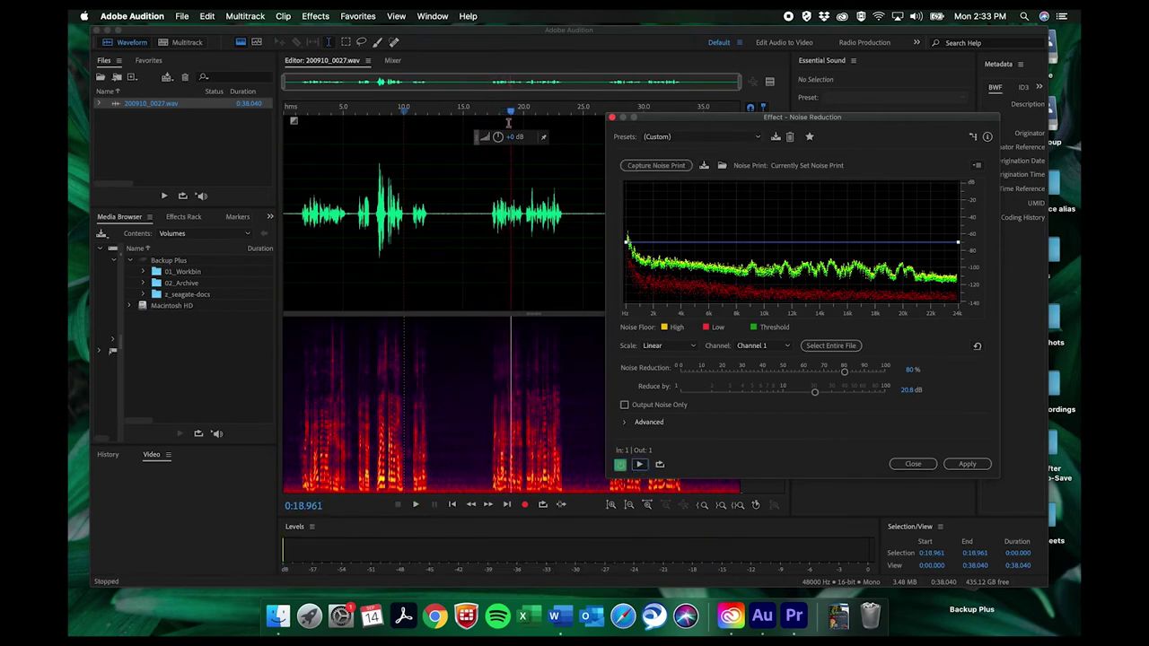
left_click_drag(512, 111, 411, 122)
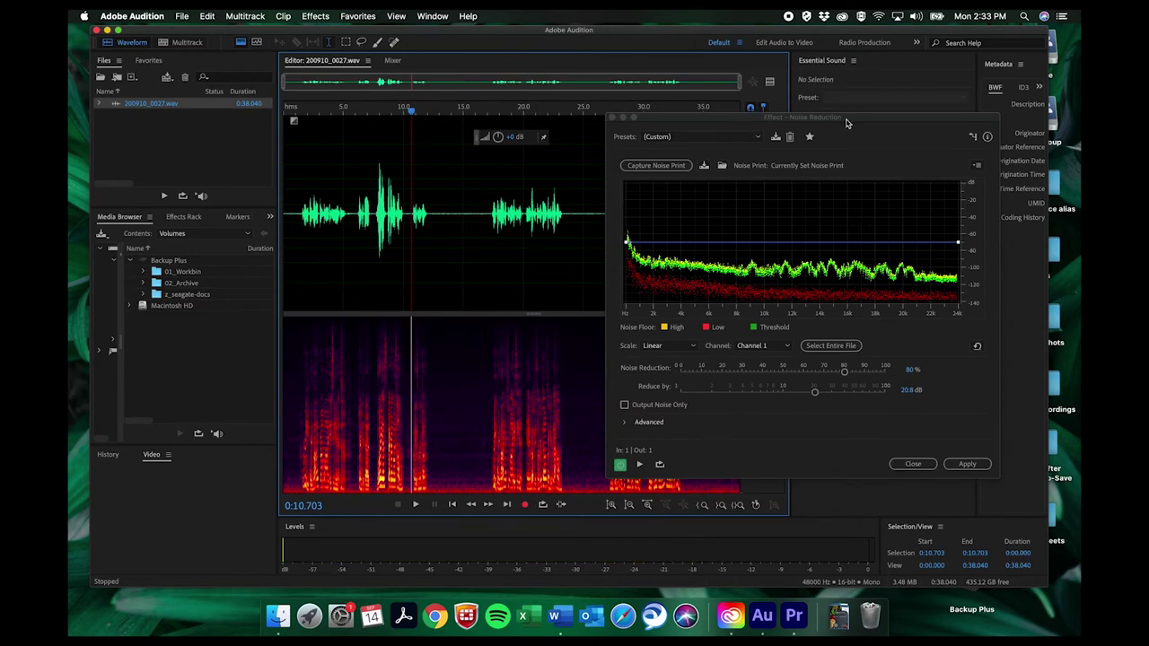
left_click_drag(848, 118, 841, 42)
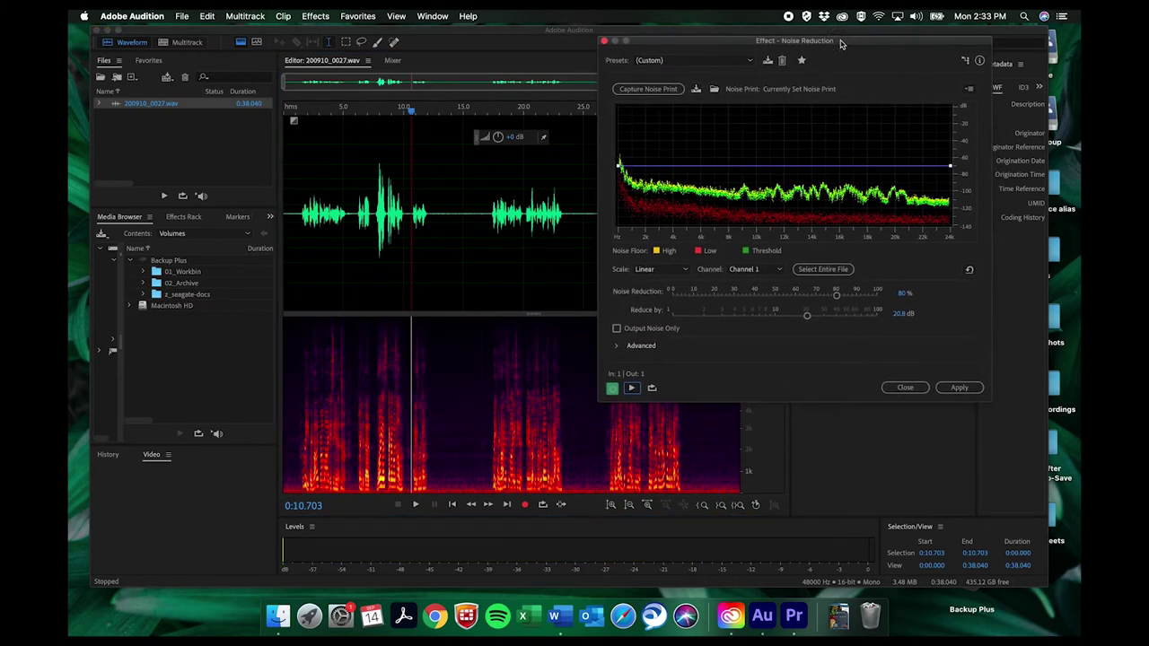
Expand the advanced Noise Reduction settings and set Spectral Decay Rate to 2%.
left_click(617, 348)
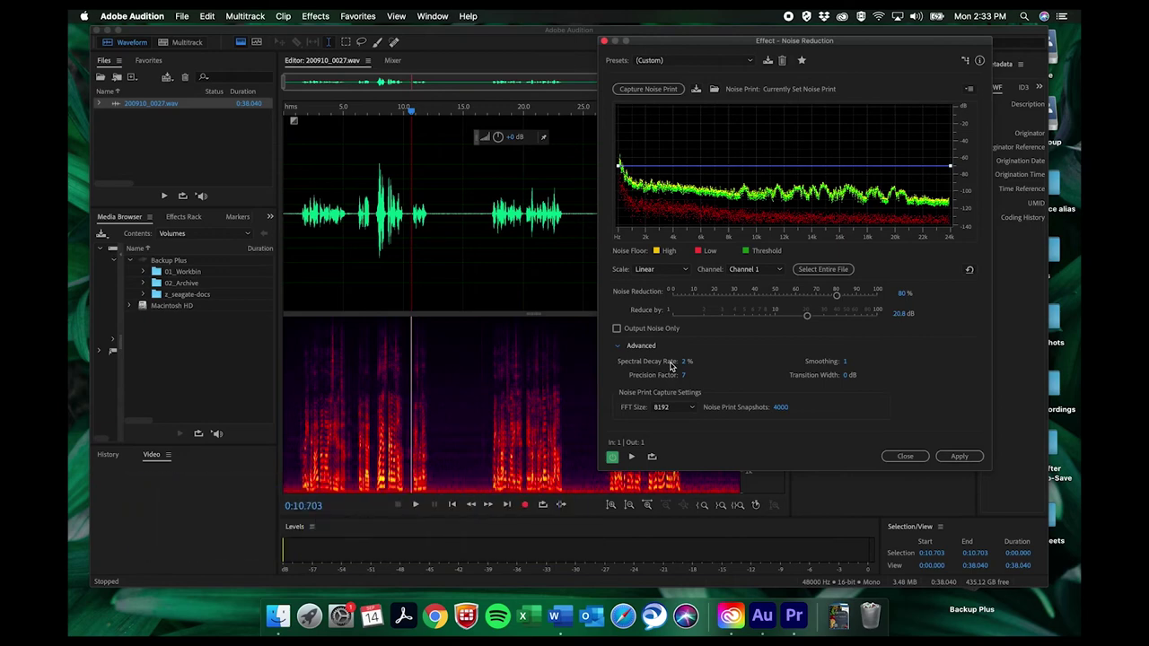
left_click(687, 362)
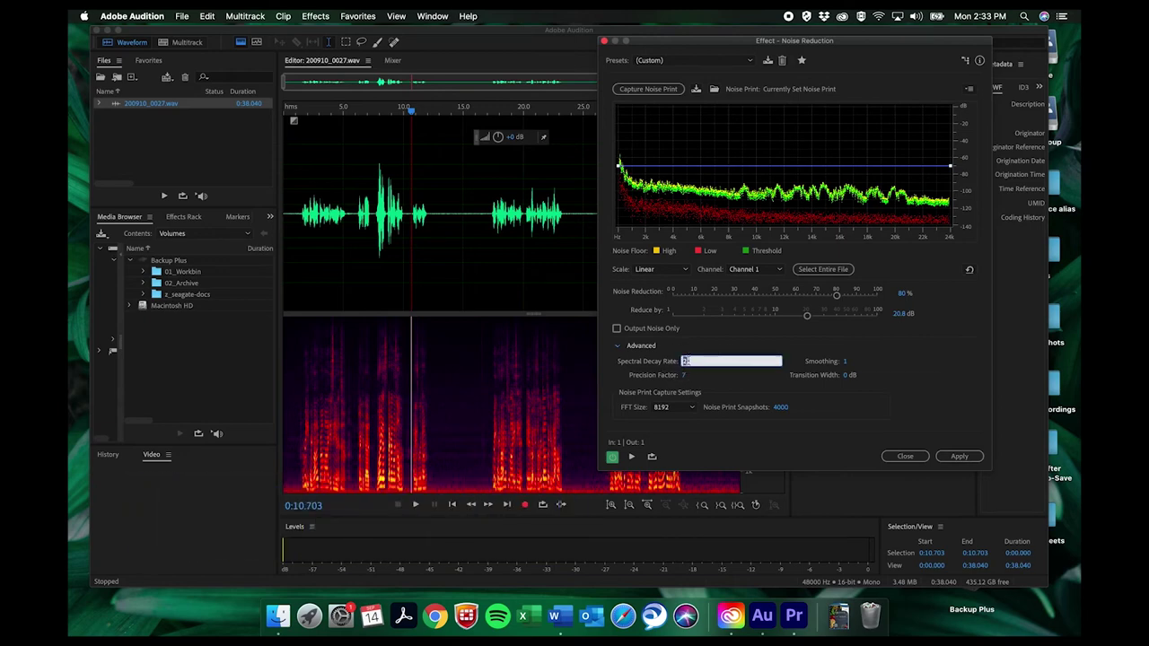
key("Return")
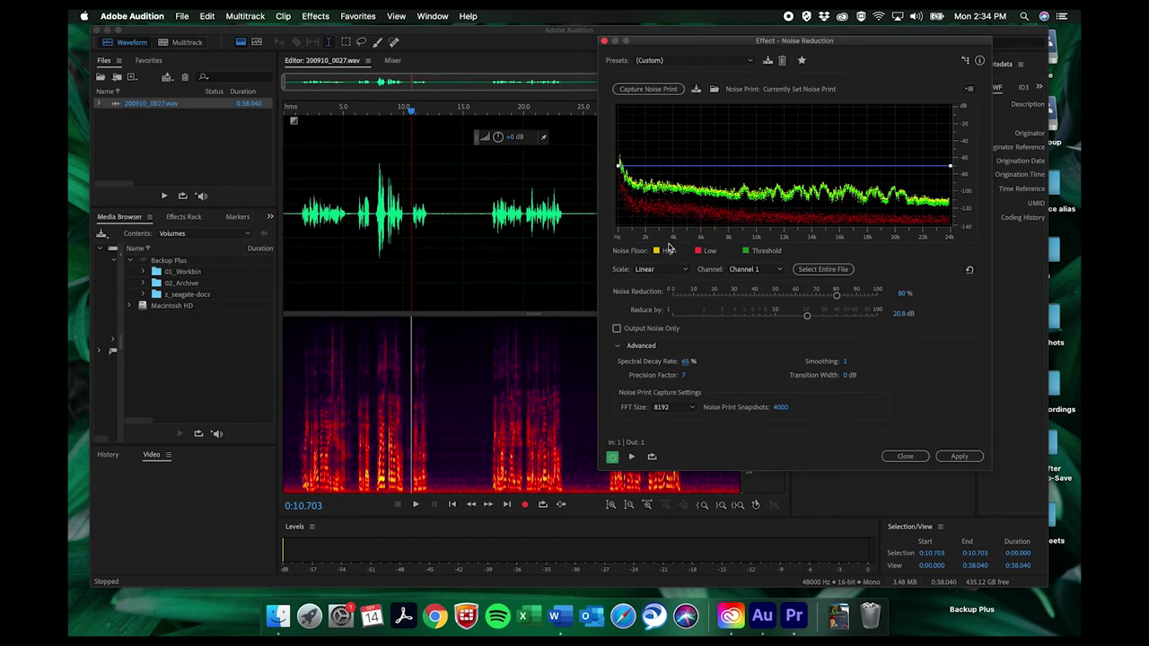
left_click(687, 361)
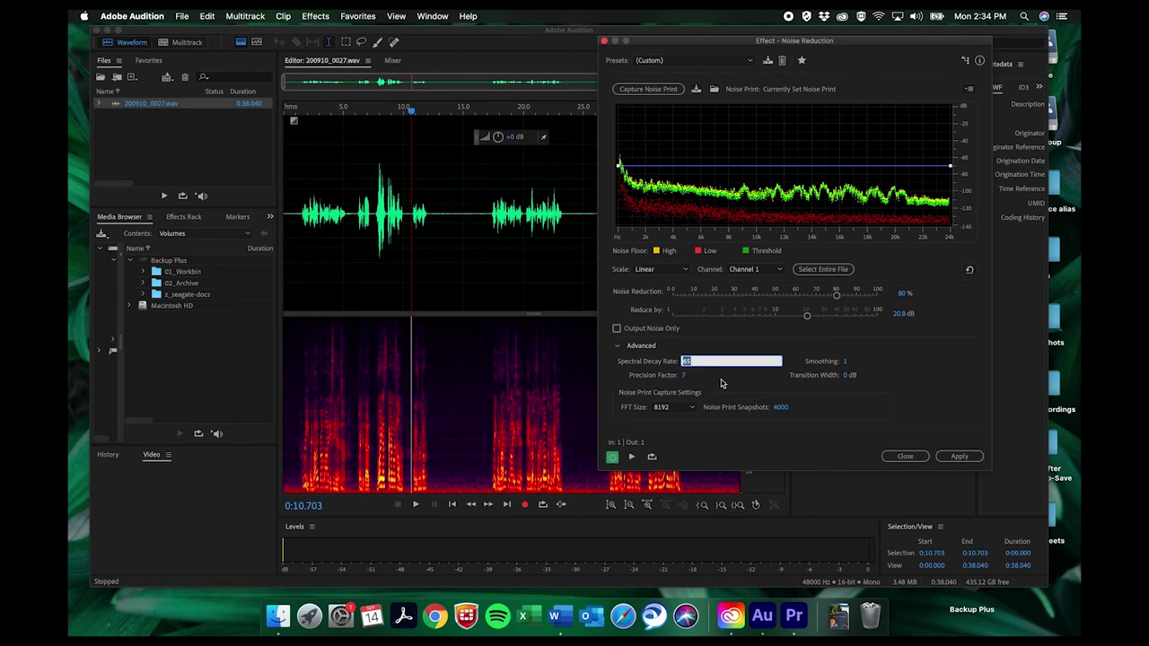
type("2")
key("Return")
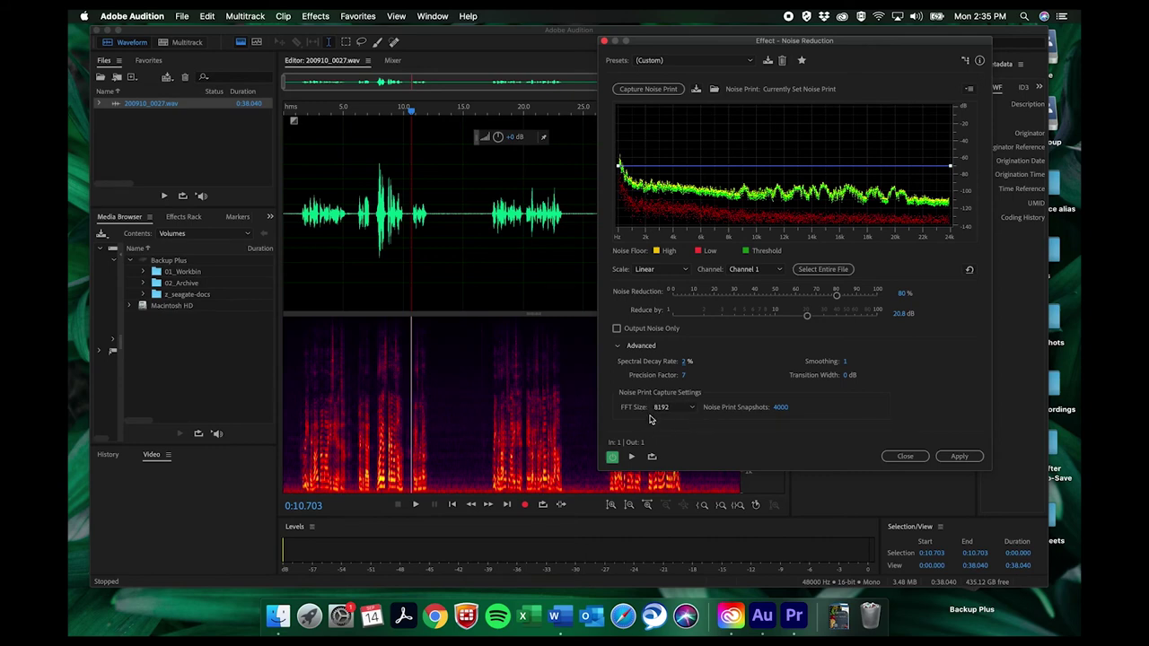
left_click(692, 410)
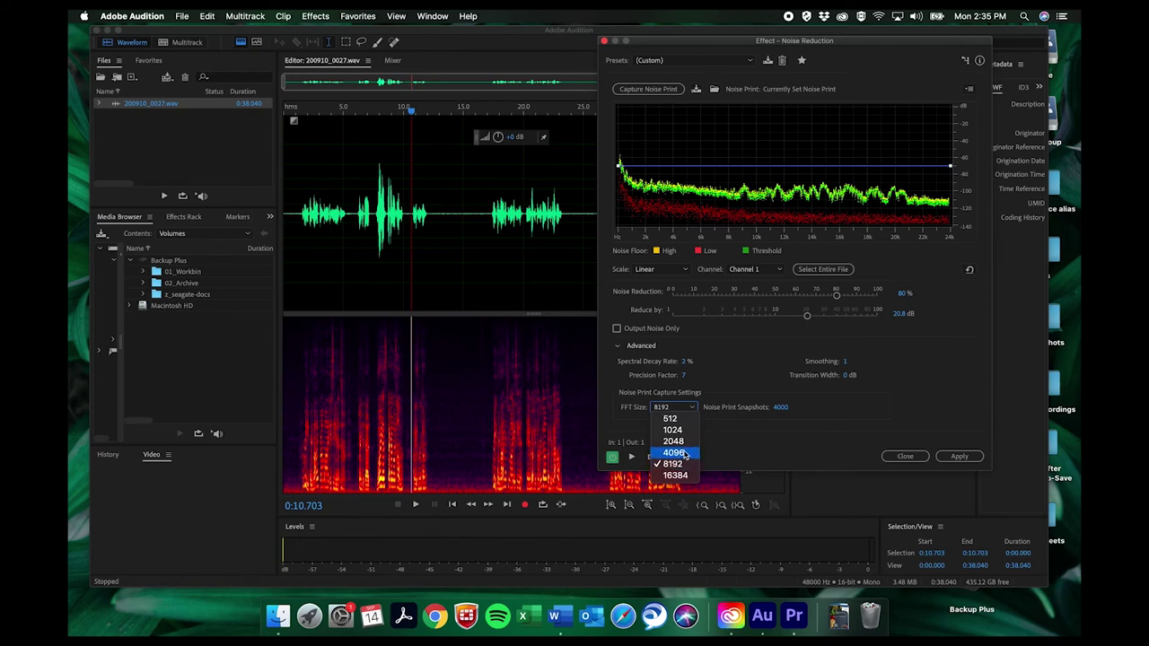
Keep FFT size 8192, monitor only the removed noise, and raise Noise Reduction to 82%.
left_click(730, 385)
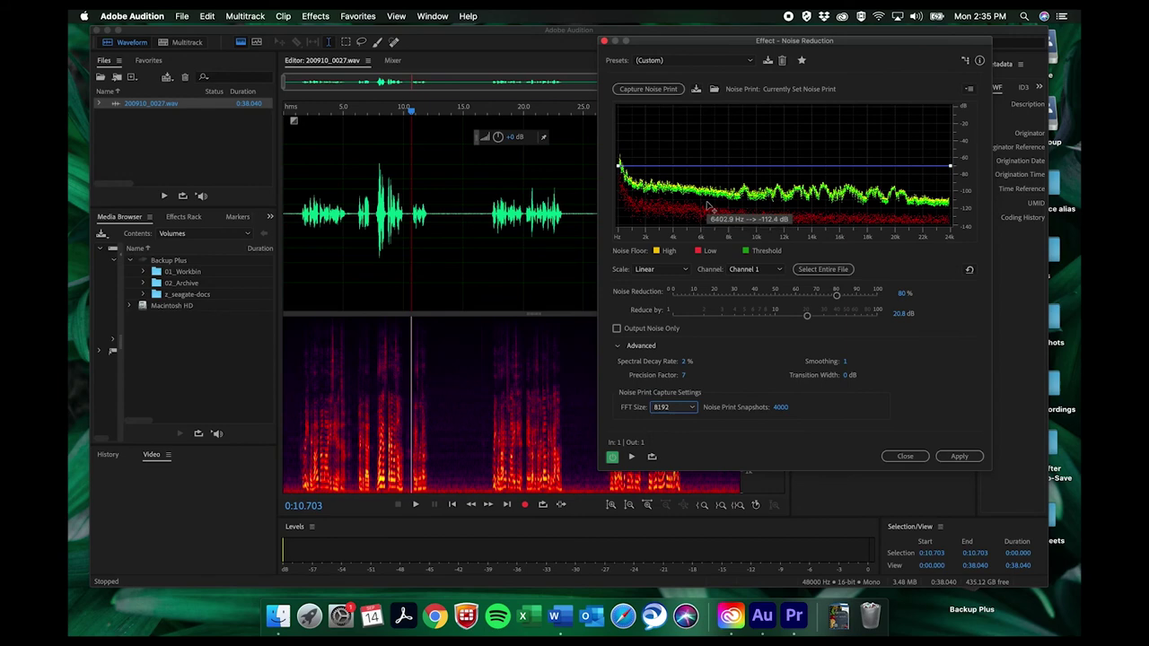
left_click(616, 330)
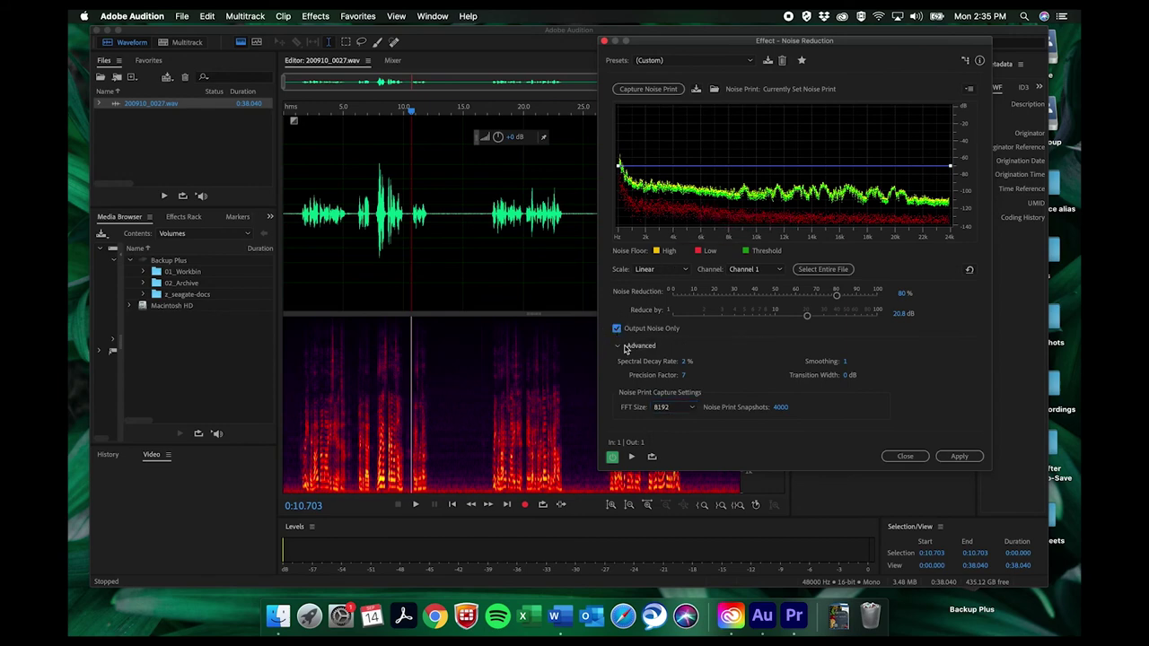
left_click(616, 346)
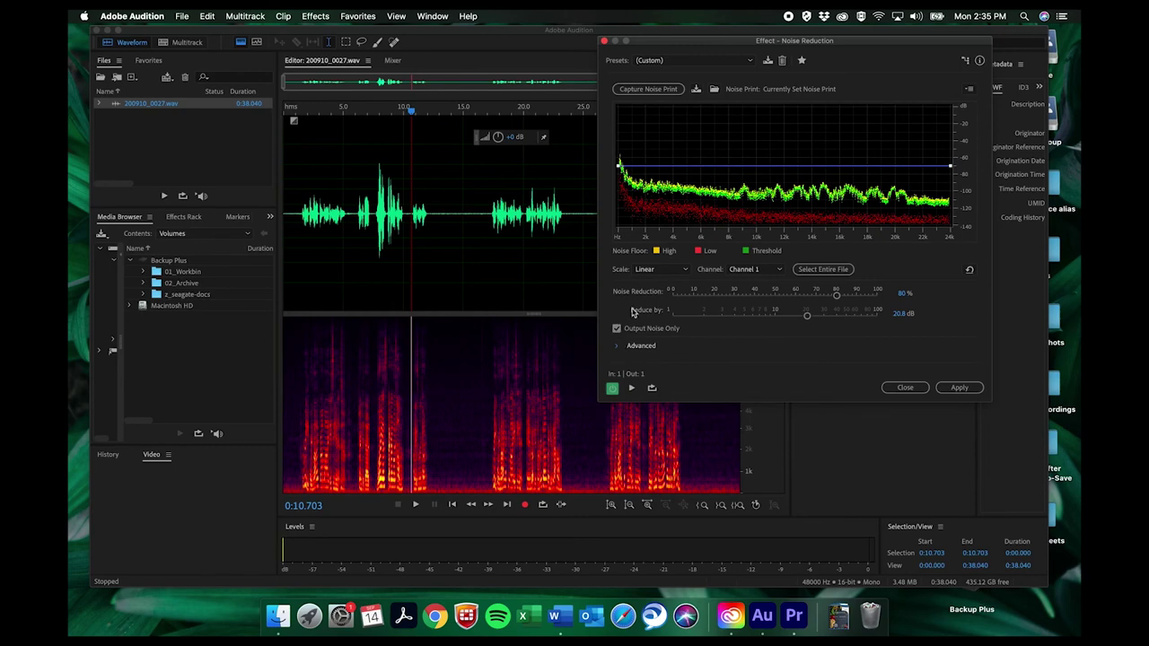
left_click(631, 387)
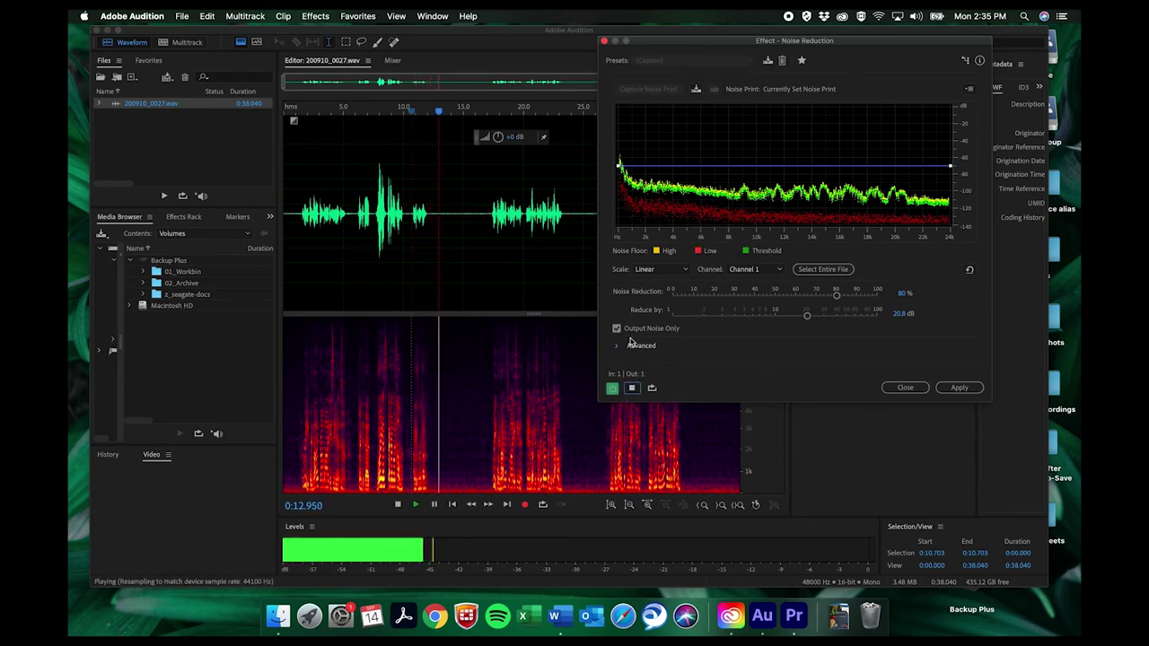
mouse_move(835, 298)
left_mouse_down()
mouse_move(785, 303)
mouse_move(841, 303)
left_mouse_up()
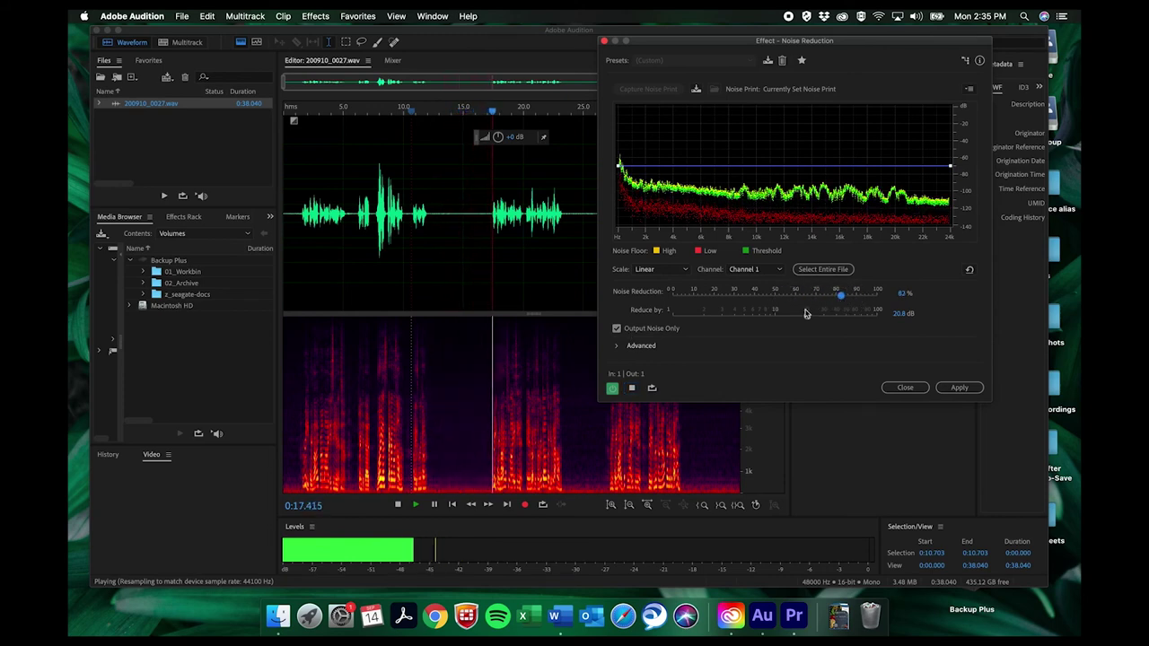
Return to normal output, rewind playback to about 12.5 s, and move the effect window aside.
left_click(632, 388)
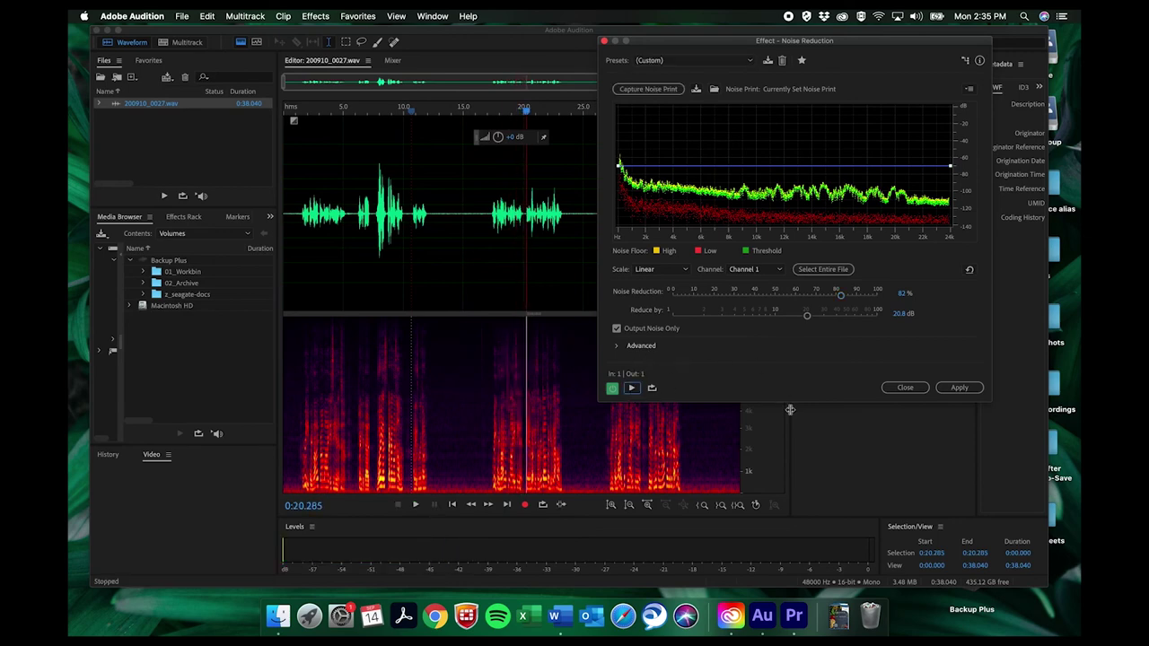
left_click(618, 327)
left_click(617, 328)
left_click_drag(528, 111, 436, 113)
left_click_drag(893, 45, 994, 181)
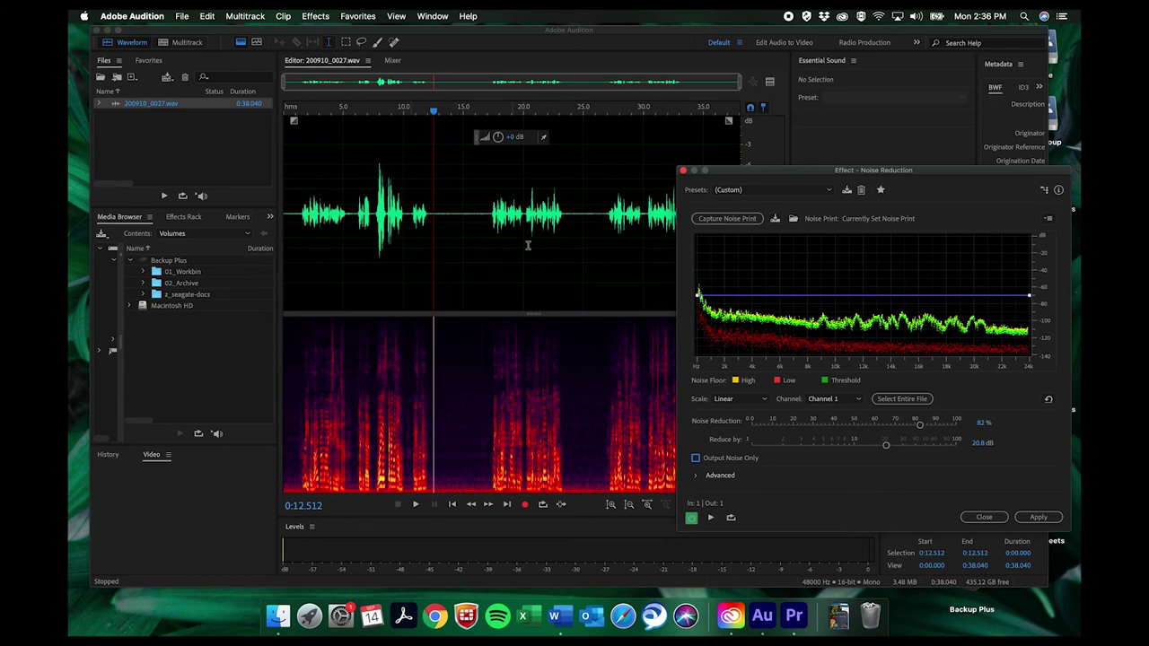
Show the preview editor and compare playback from 10.4 s with Noise Reduction bypassed and active.
left_click(770, 83)
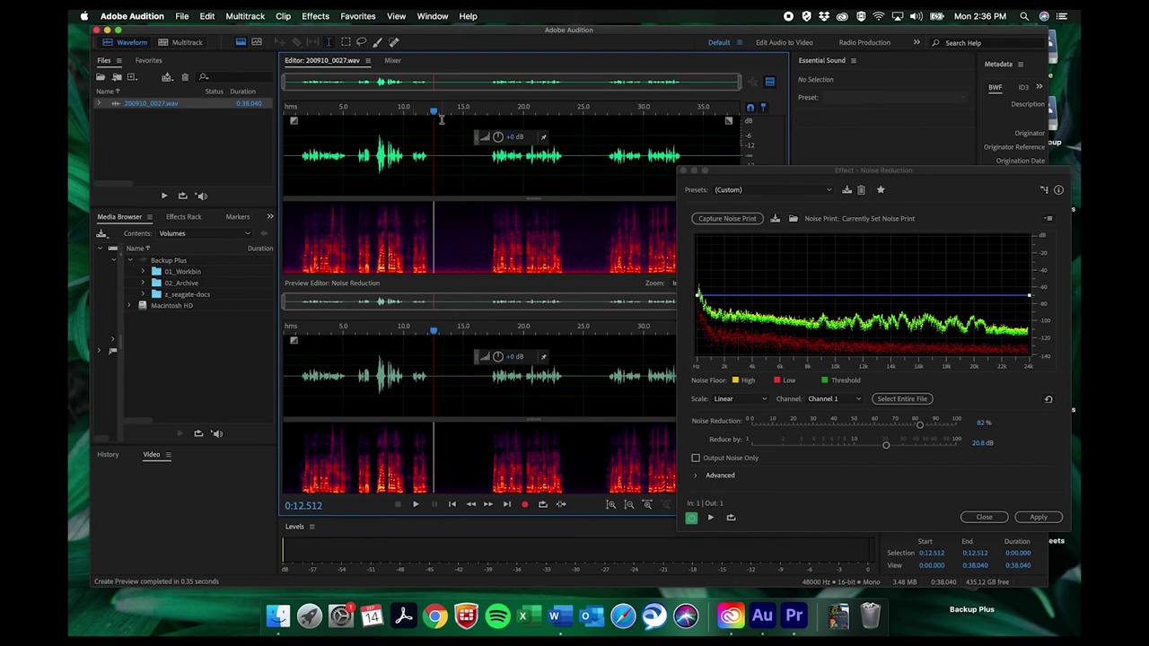
left_click_drag(435, 114, 407, 115)
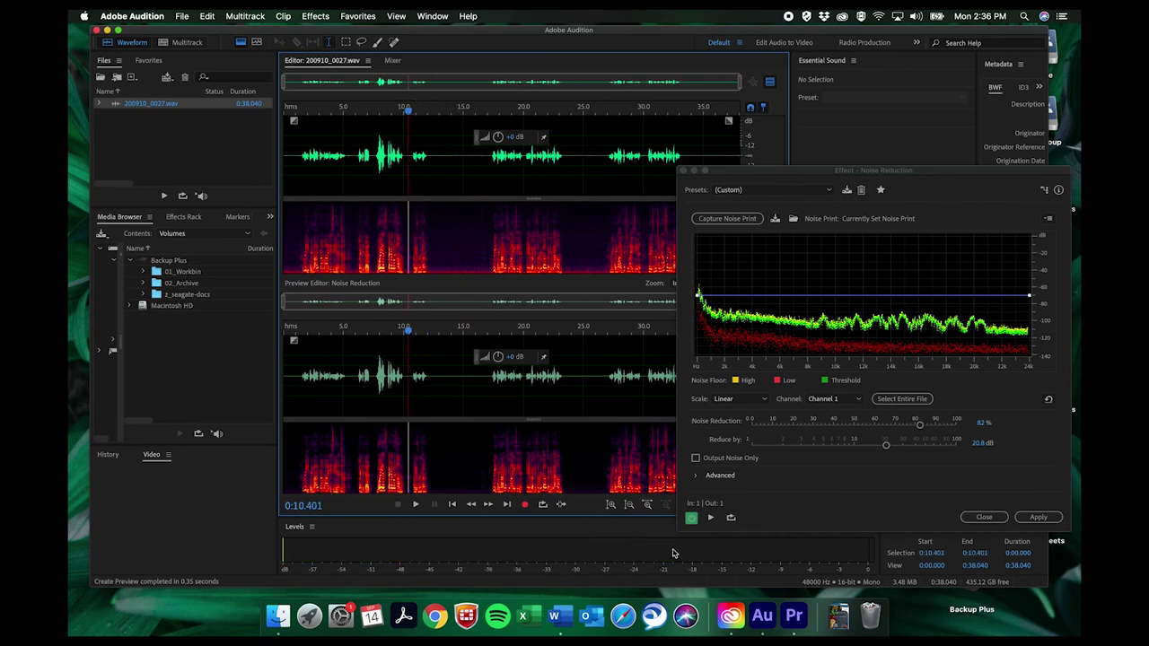
left_click(709, 518)
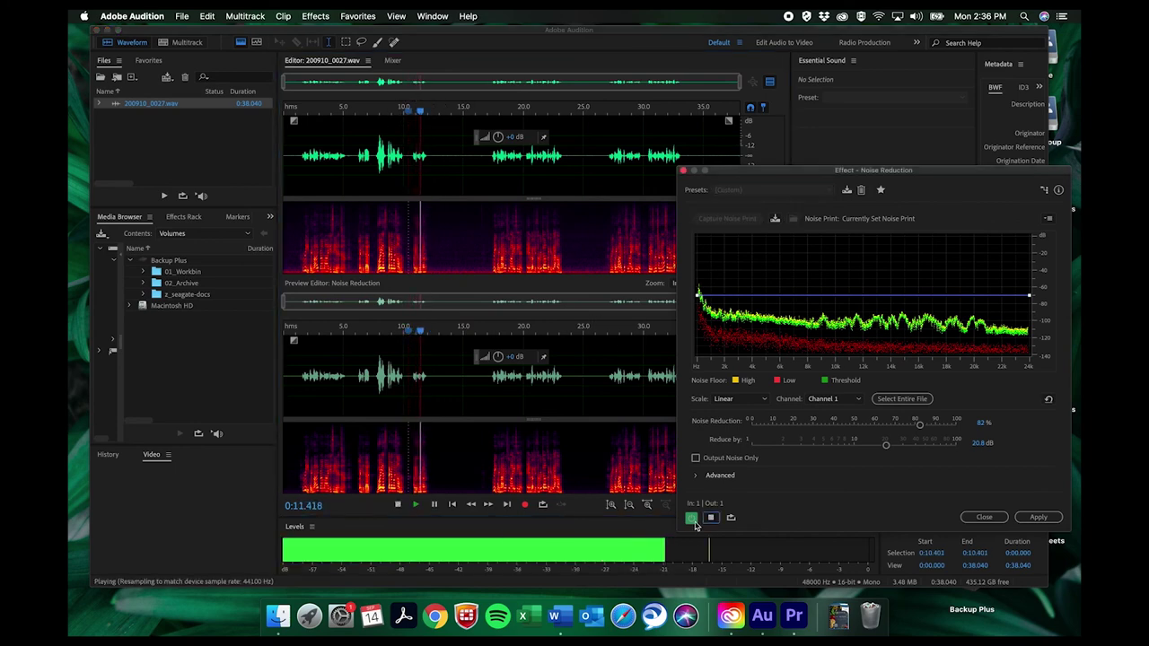
left_click(691, 518)
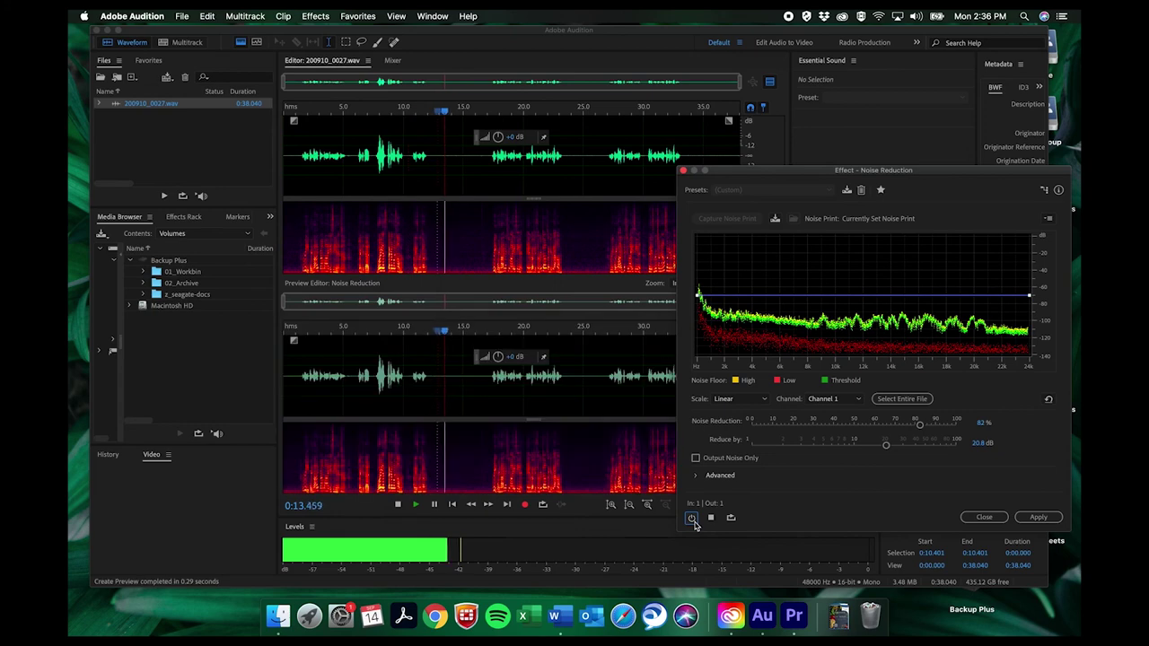
left_click(692, 519)
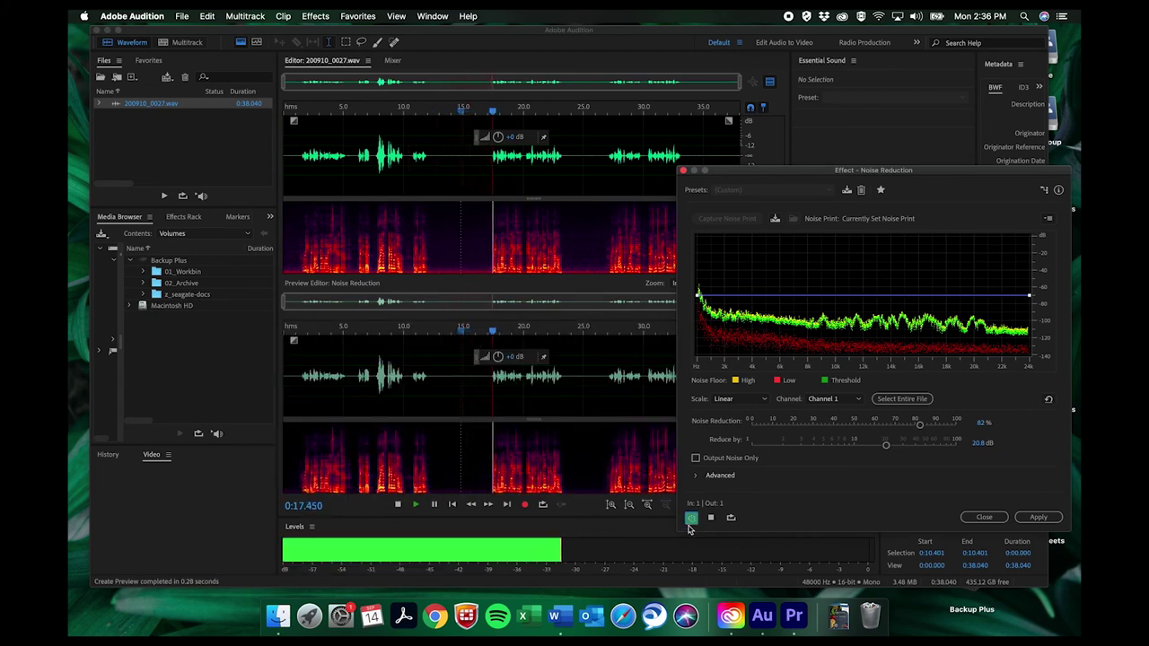
left_click(710, 518)
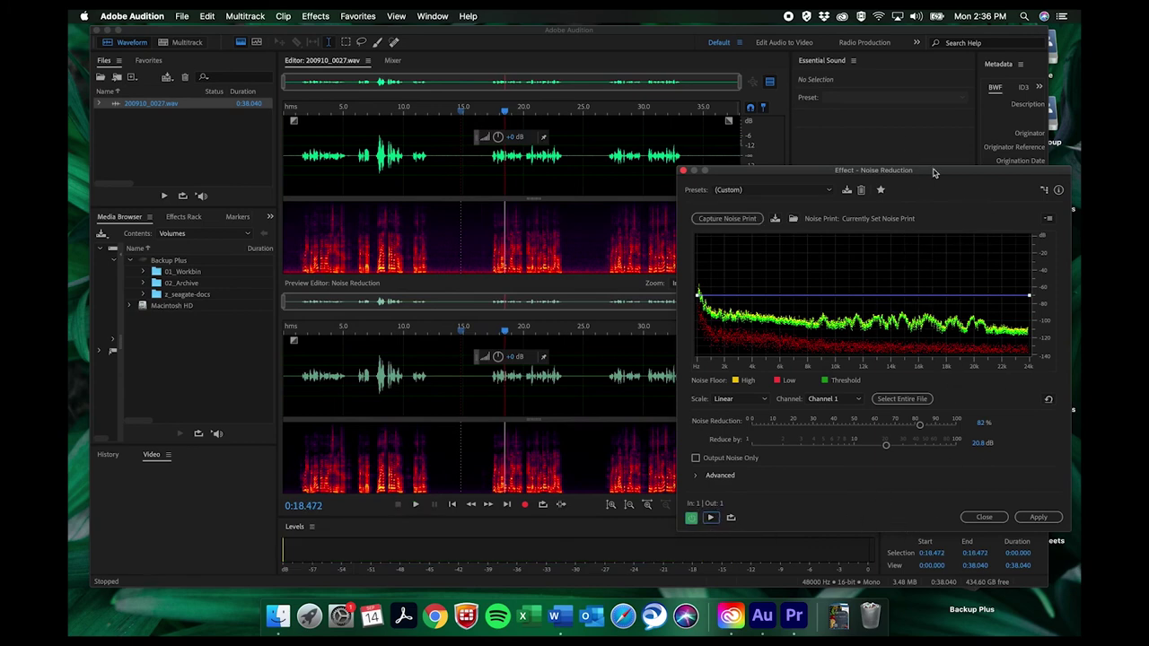
left_click_drag(934, 173, 863, 75)
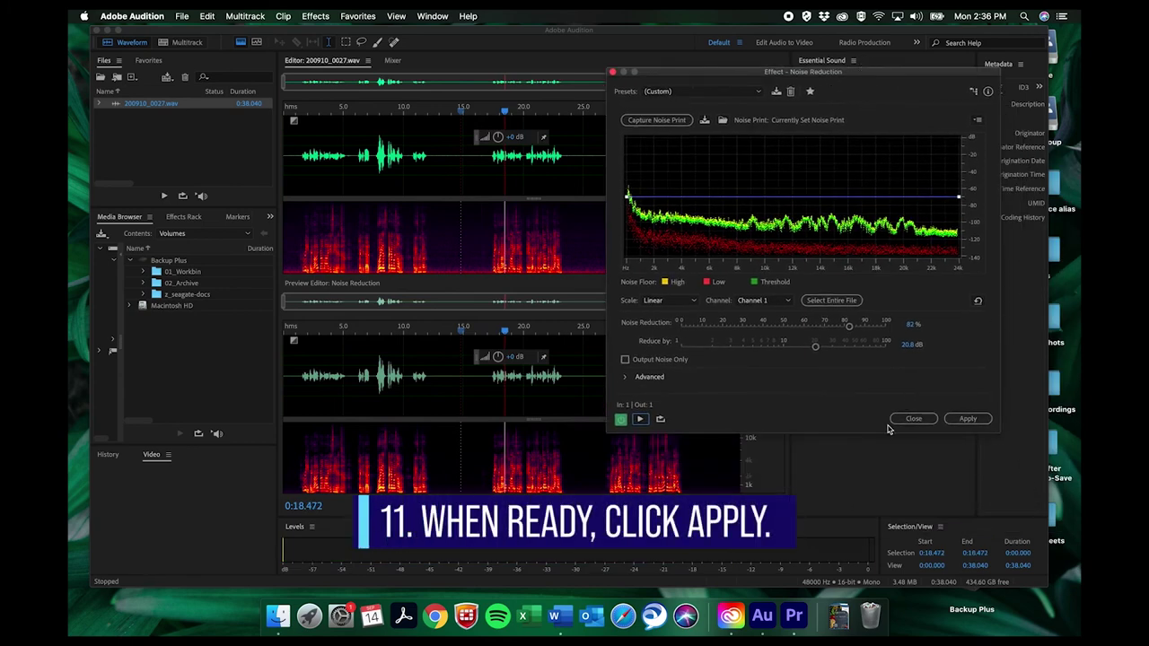
Apply the 82% noise reduction, hide the preview, save 200910_0027.wav, and minimize Audition.
left_click(968, 419)
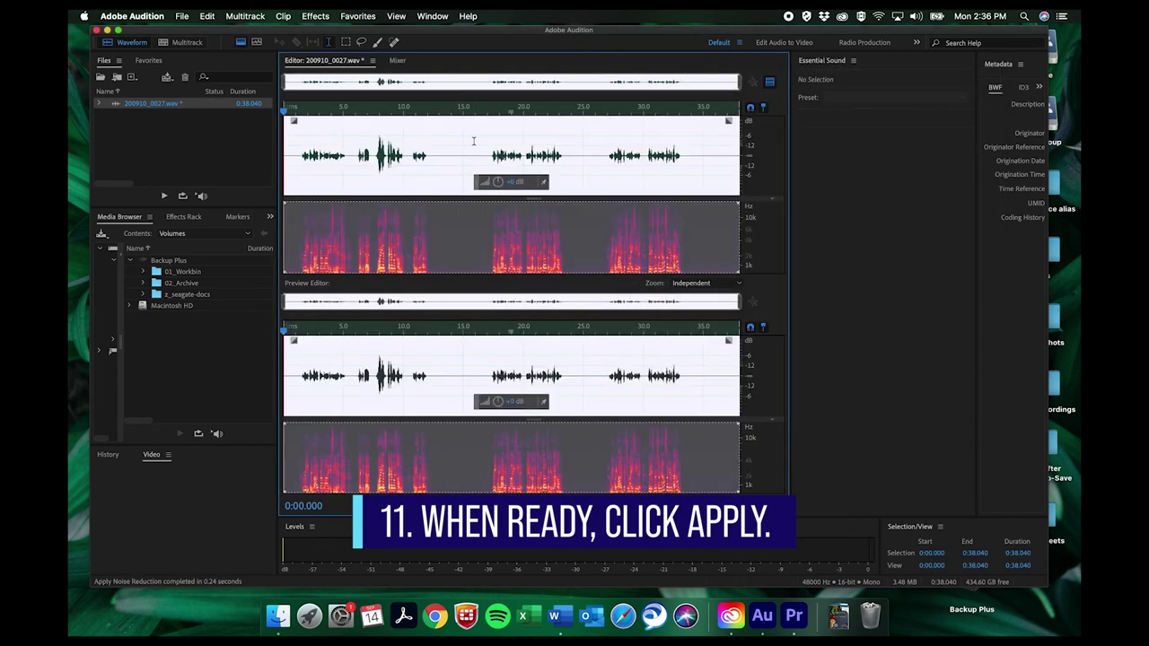
left_click(769, 83)
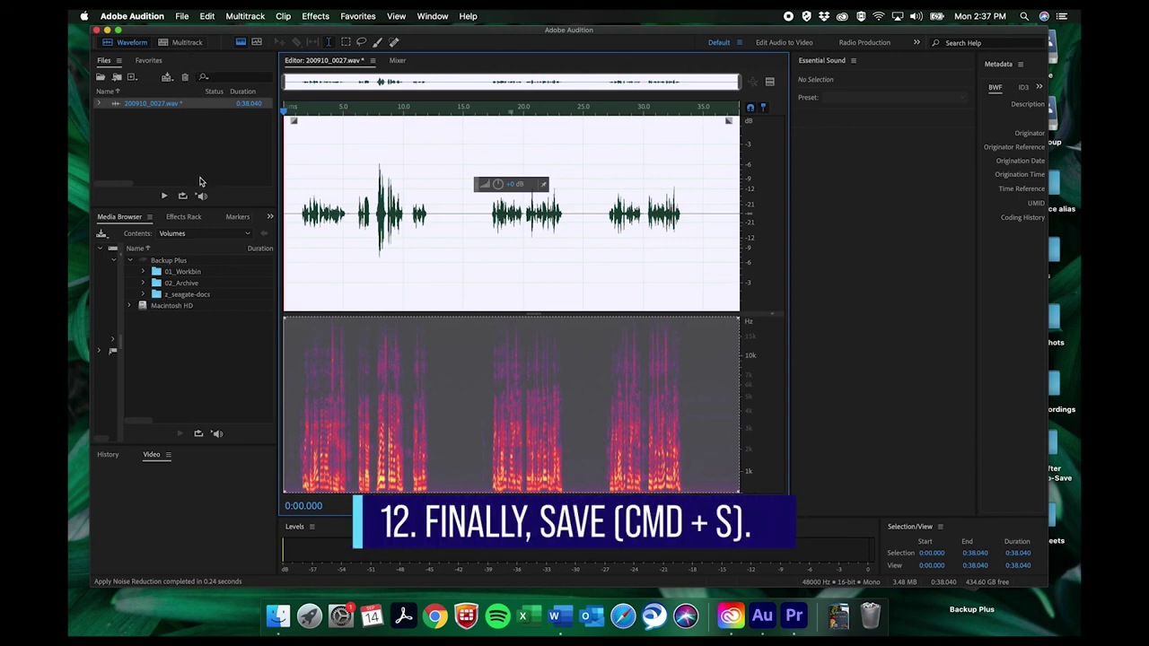
key("super+s")
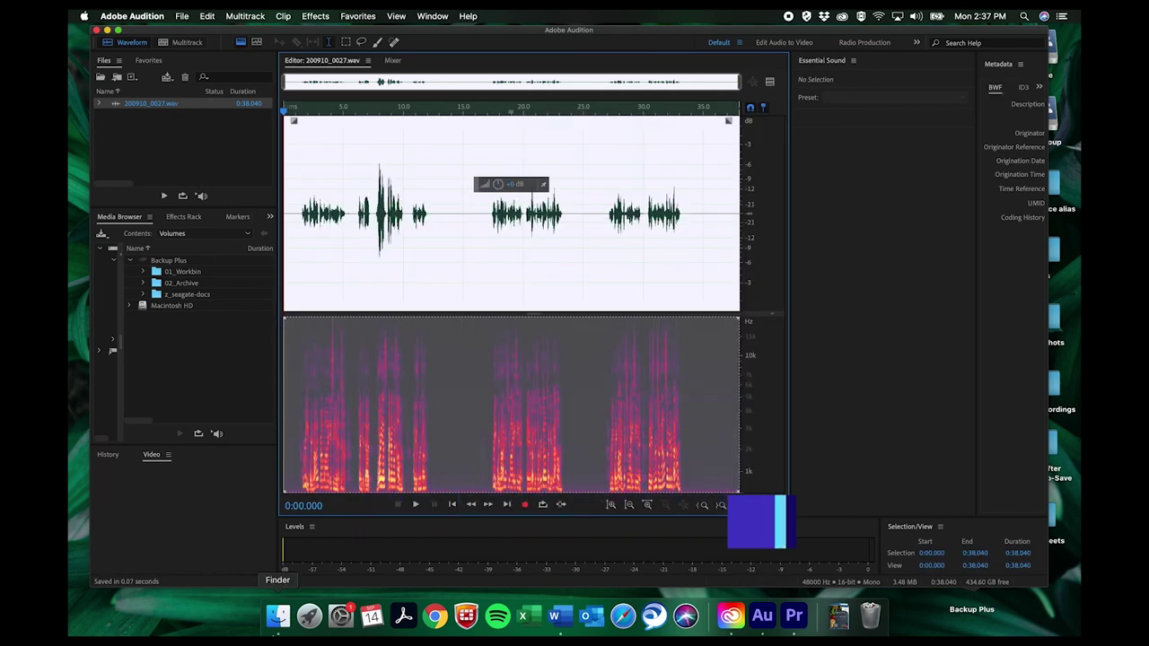
left_click(107, 30)
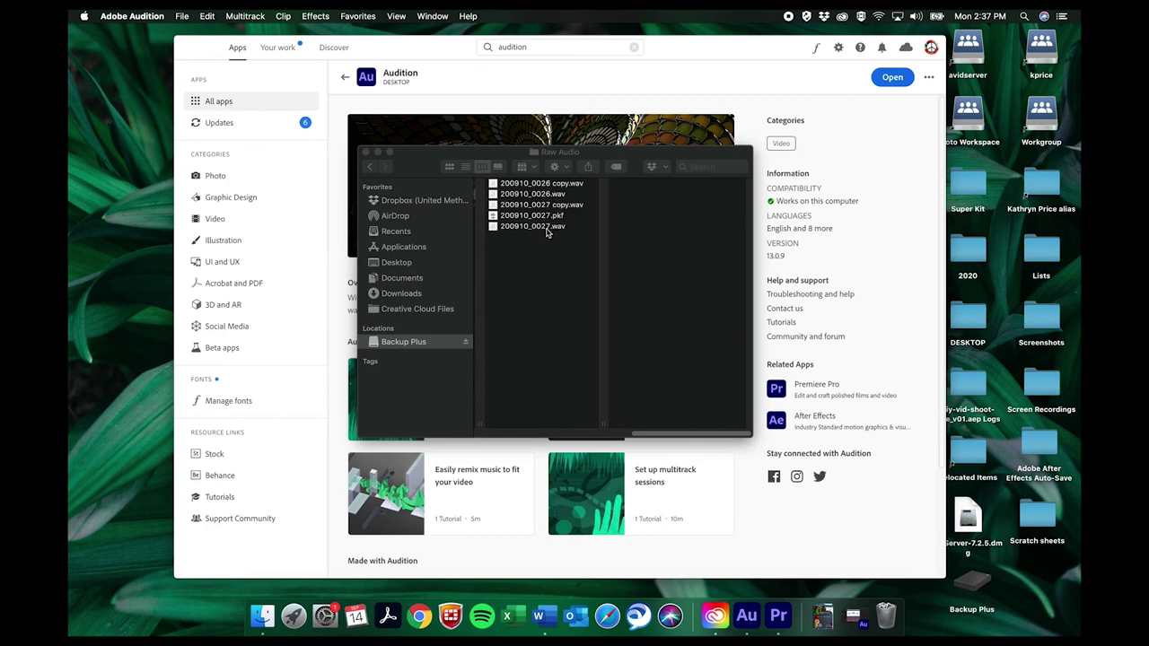
Select 200910_0027.wav in Finder's Raw Audio folder to view its details.
left_click(547, 229)
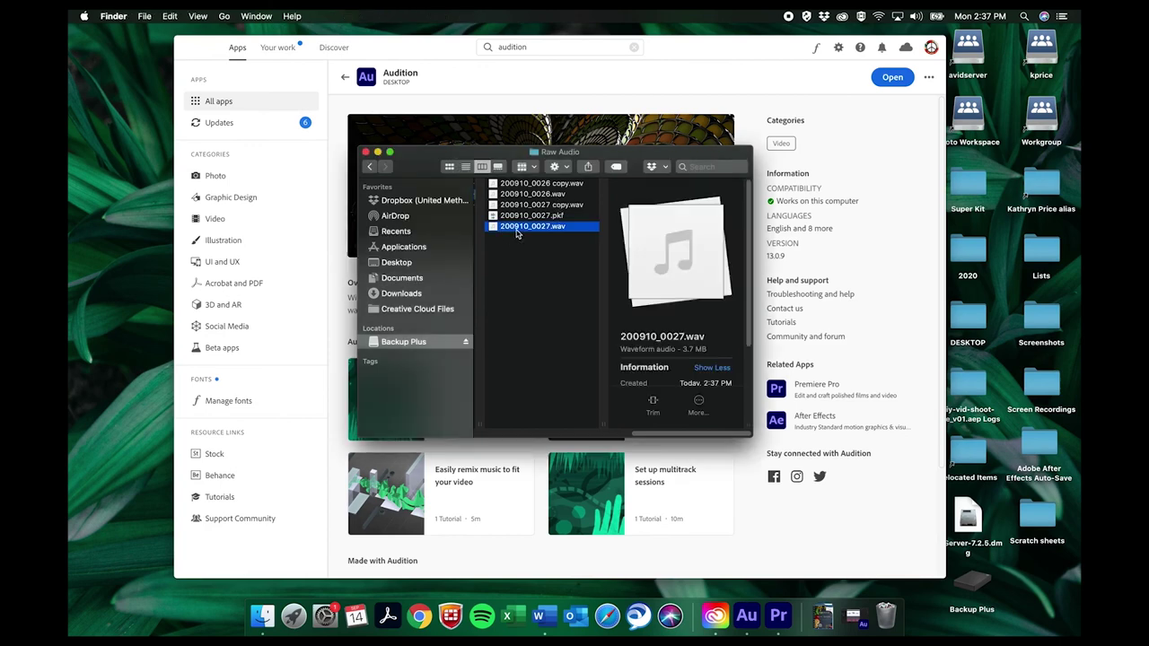